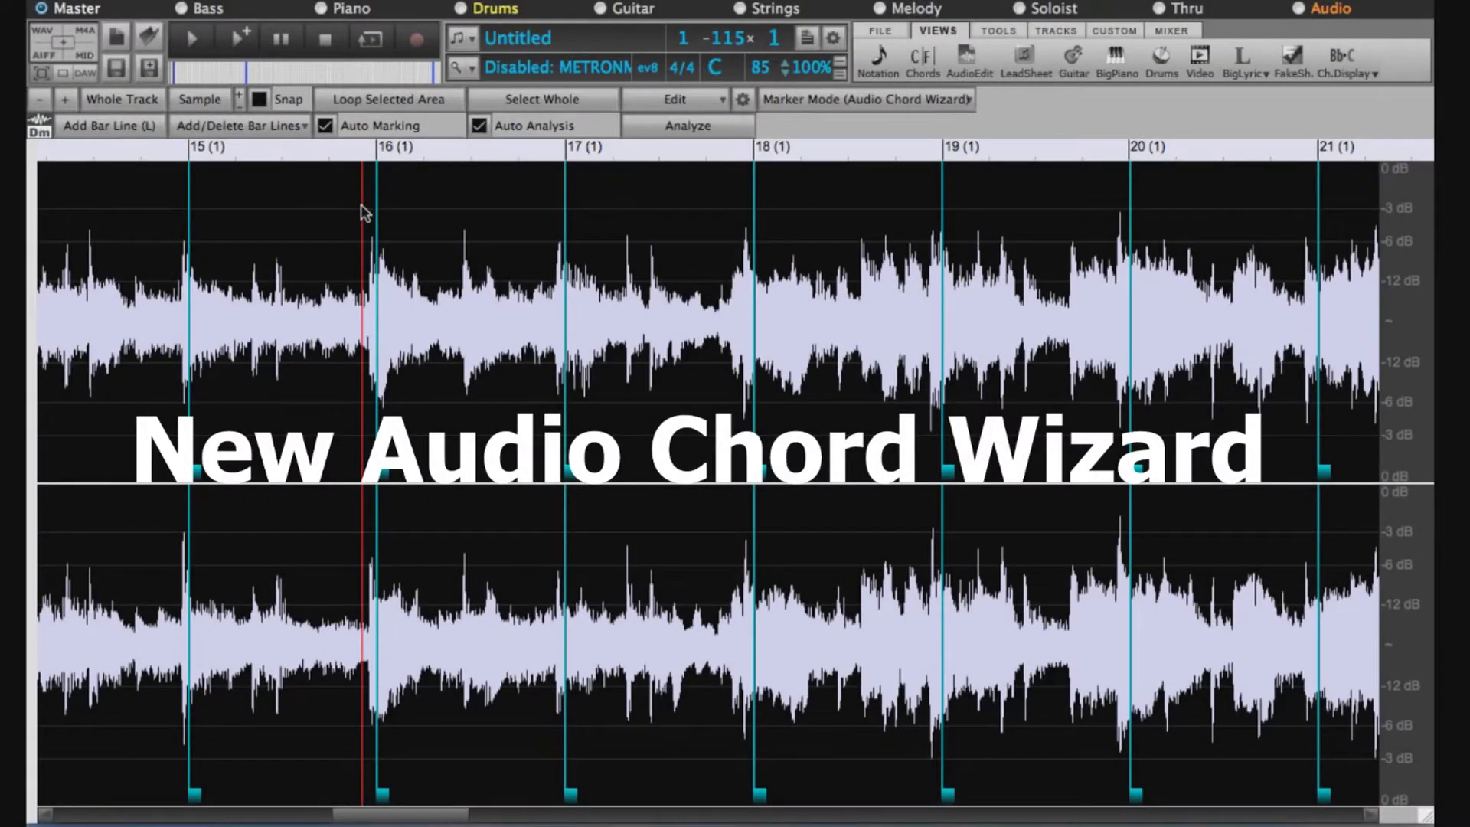
Step: Play the intro demo's audio, view its waveform, and choose a loop for the Drums track
{"action": "key", "text": "space"}
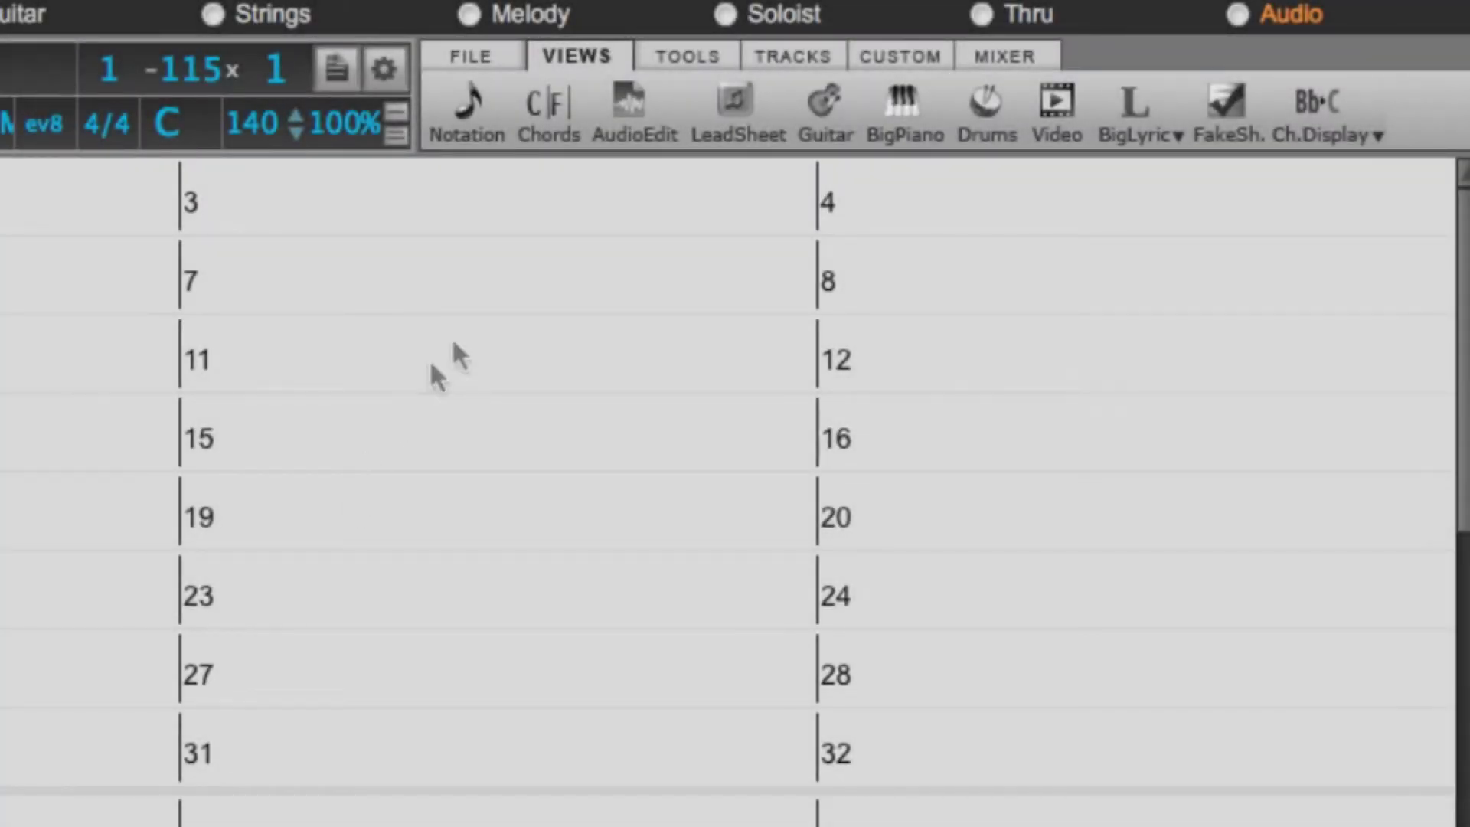
{"action": "left_click", "coordinate": [617, 120]}
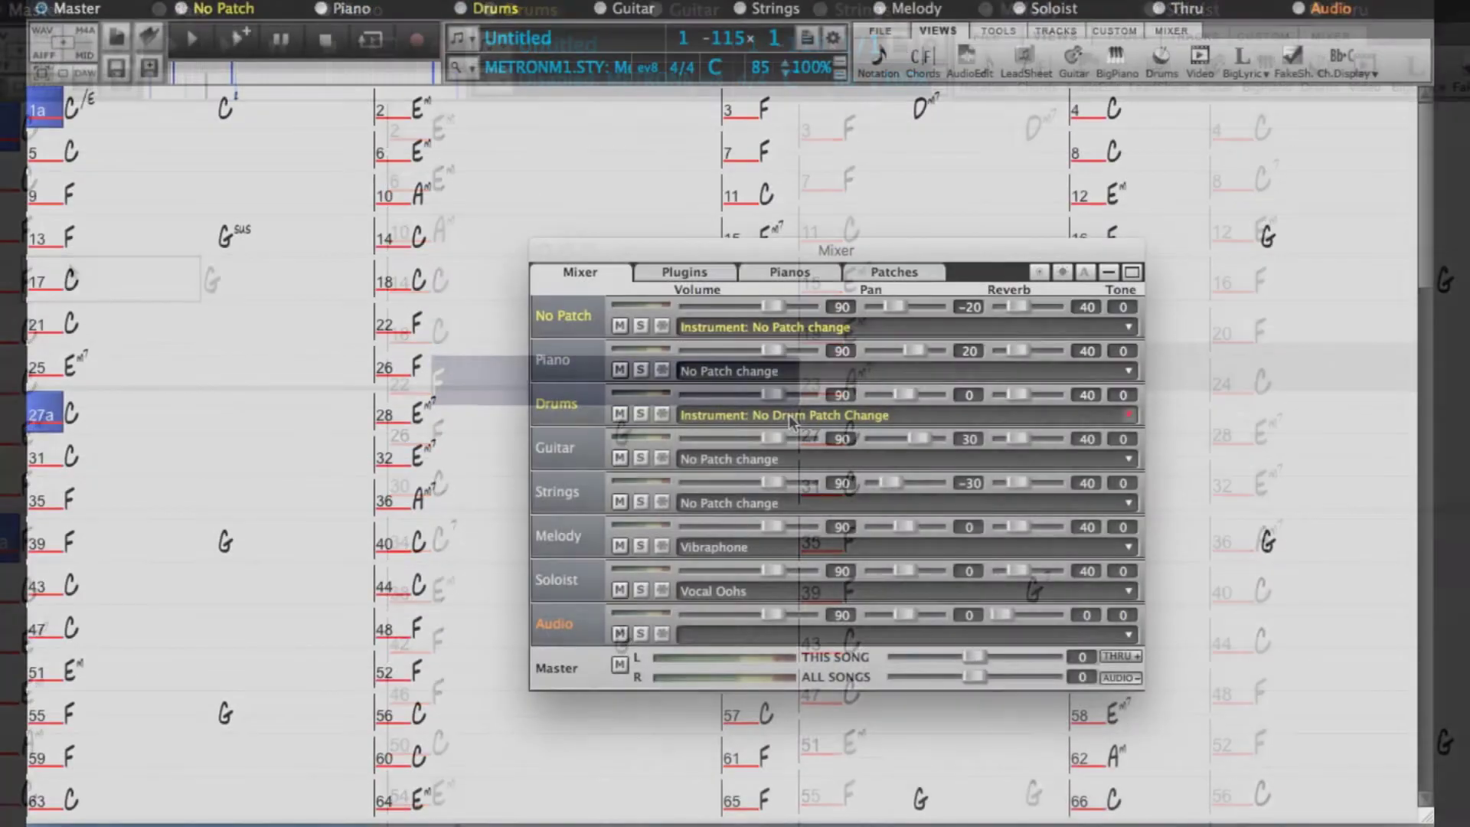
{"action": "left_click", "coordinate": [789, 415]}
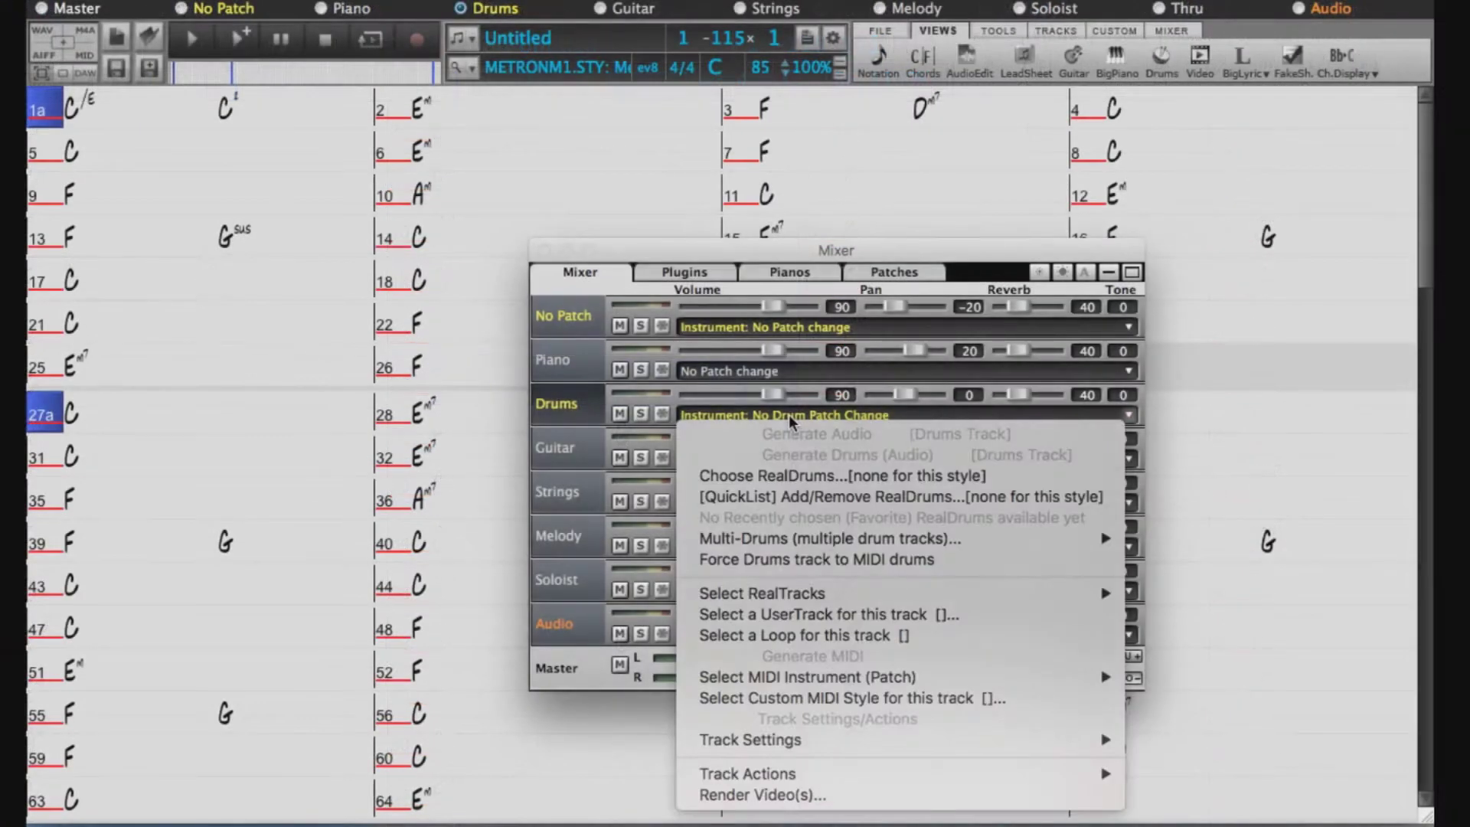
{"action": "left_click", "coordinate": [789, 630]}
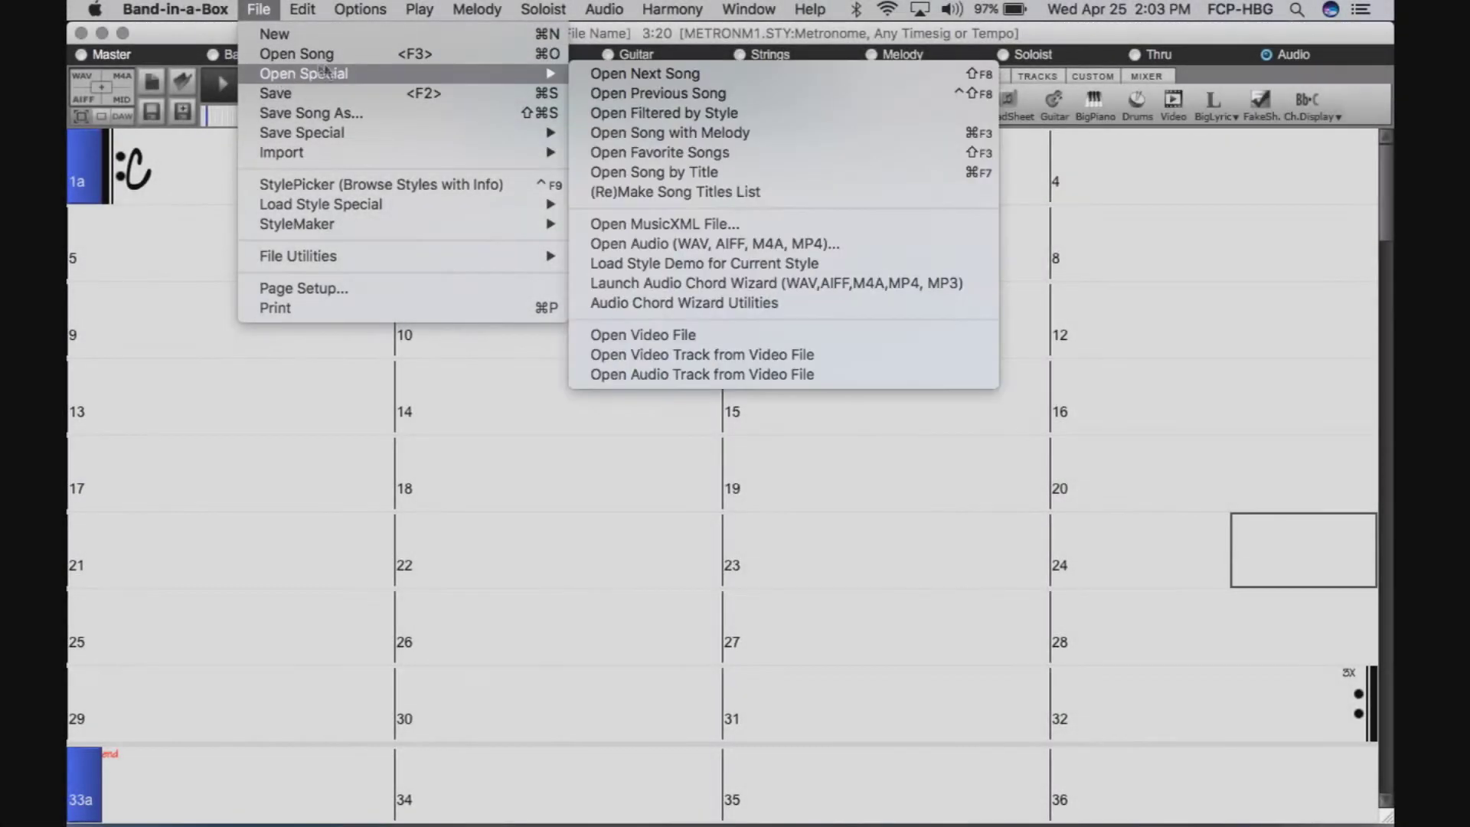
Step: Import 'Oh Shenandoah (Pop Rock Mix).m4a' from Band-in-a-Box > Tutorials > Tutorial - BB2018
{"action": "left_click", "coordinate": [695, 244]}
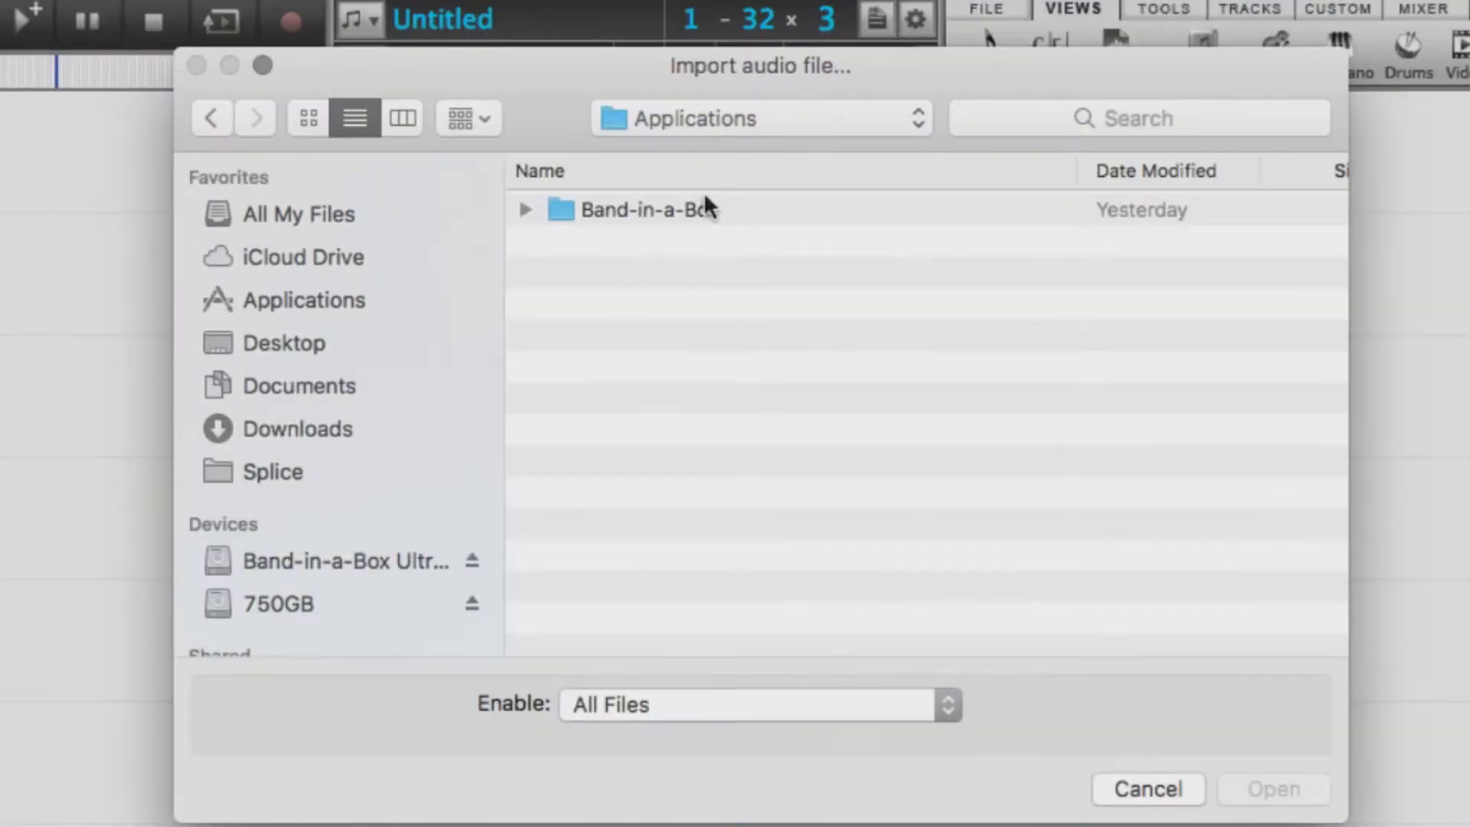
{"action": "double_click", "coordinate": [705, 201]}
{"action": "scroll", "coordinate": [671, 207], "scroll_direction": "down", "scroll_amount": 2}
{"action": "scroll", "coordinate": [671, 203], "scroll_direction": "down", "scroll_amount": 3}
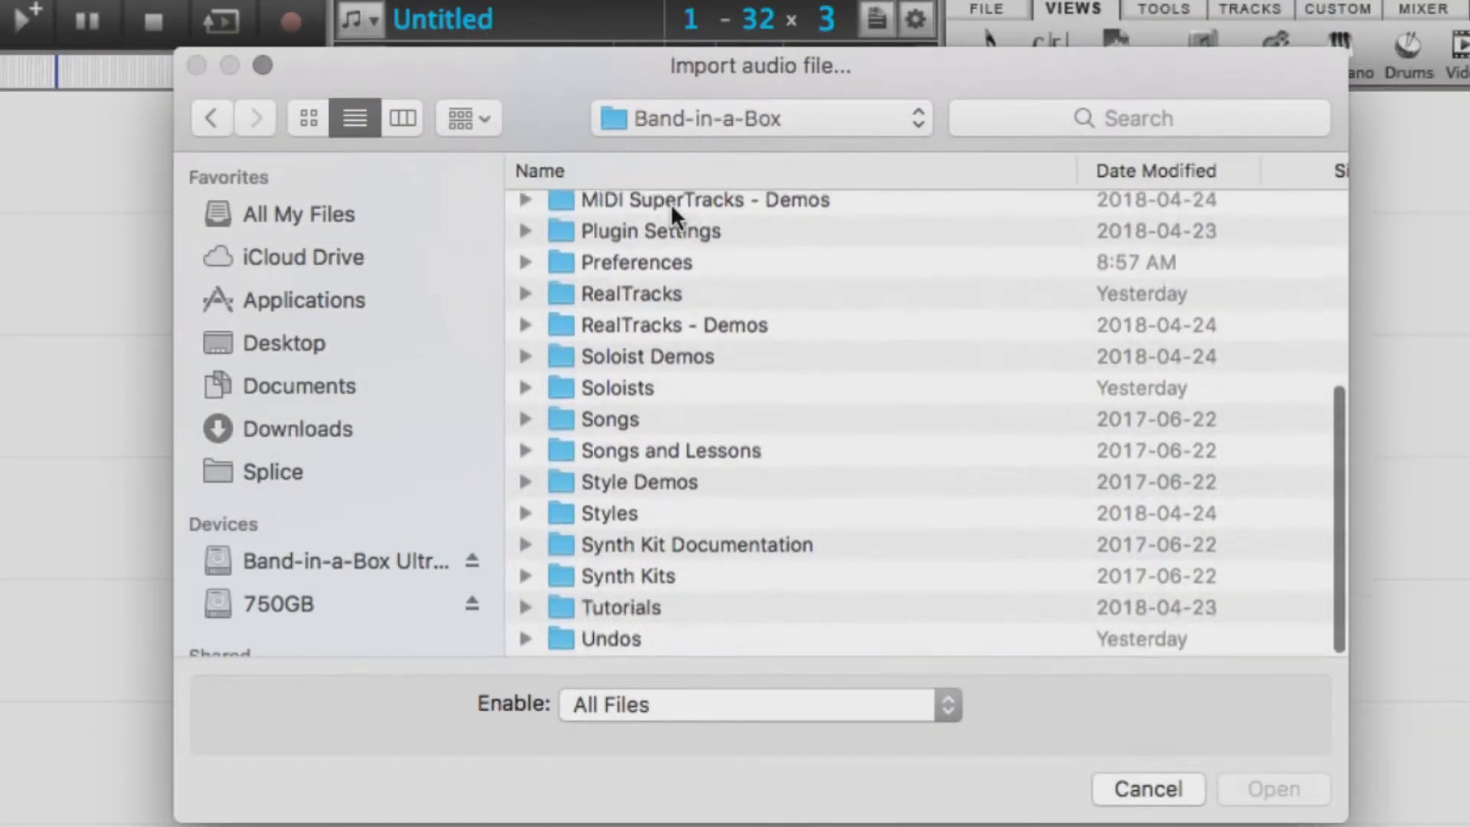
{"action": "double_click", "coordinate": [584, 613]}
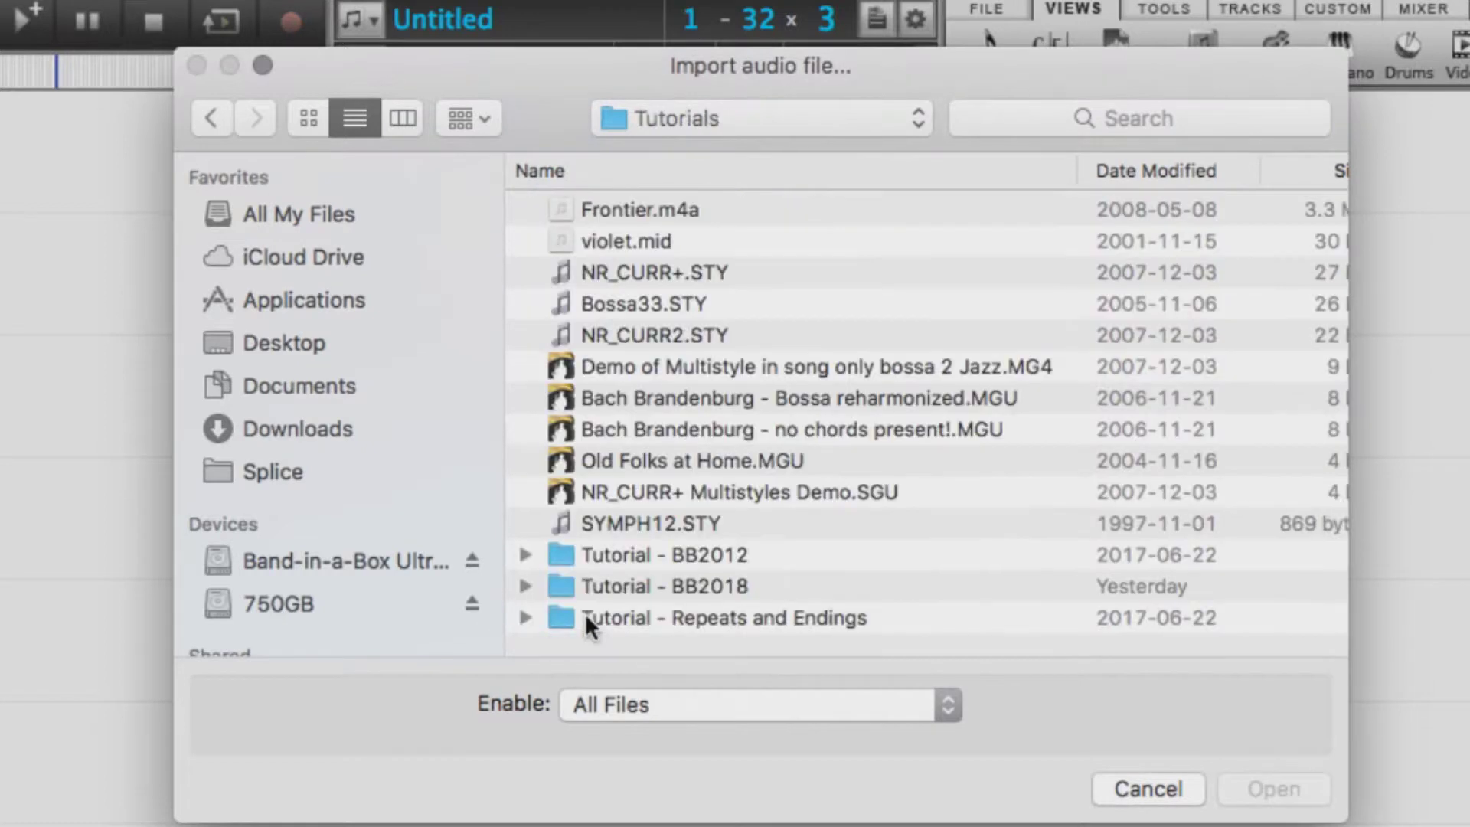
{"action": "double_click", "coordinate": [592, 585]}
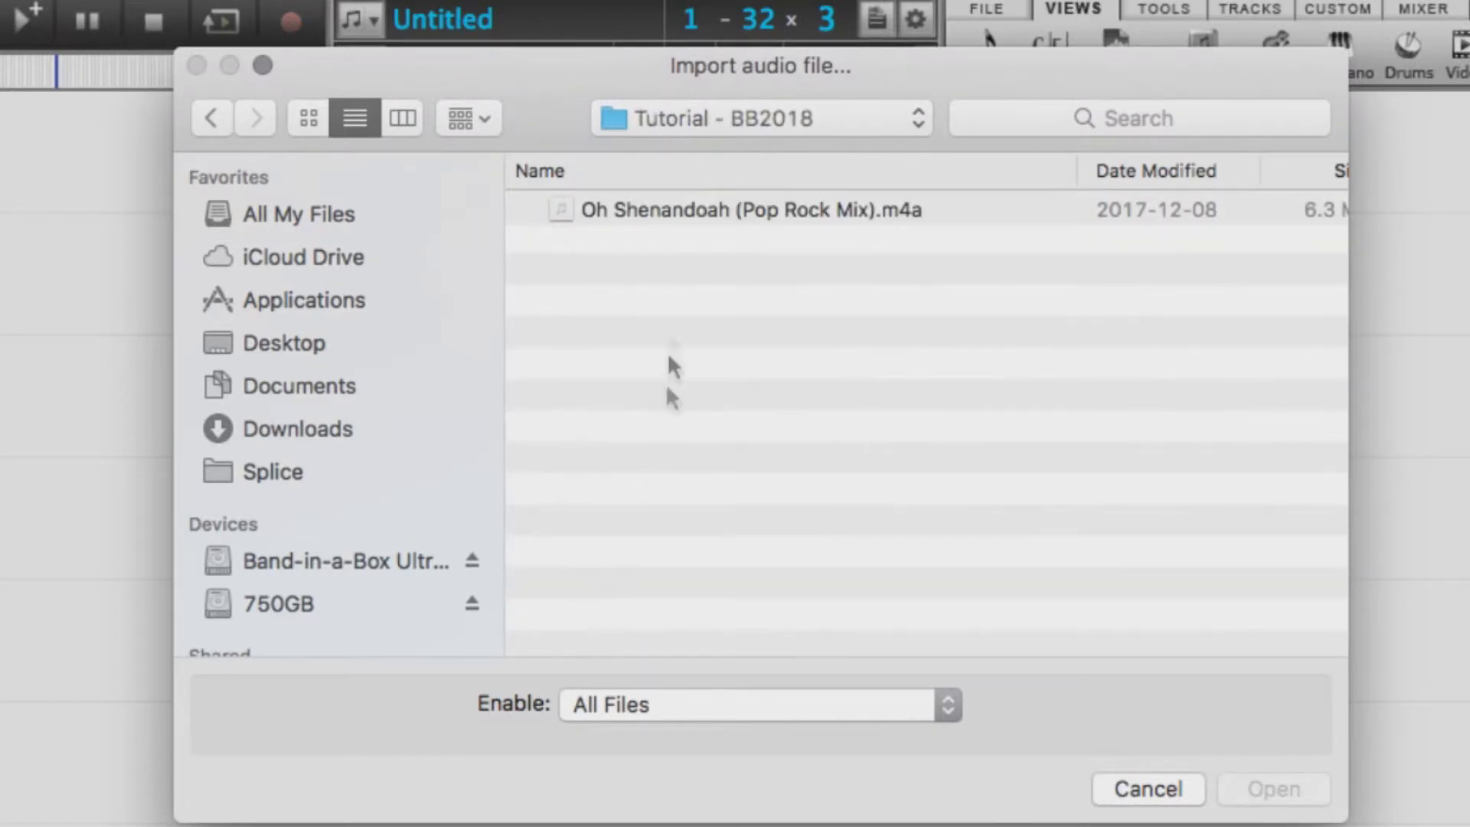
{"action": "left_click", "coordinate": [666, 211]}
{"action": "left_click", "coordinate": [1258, 777]}
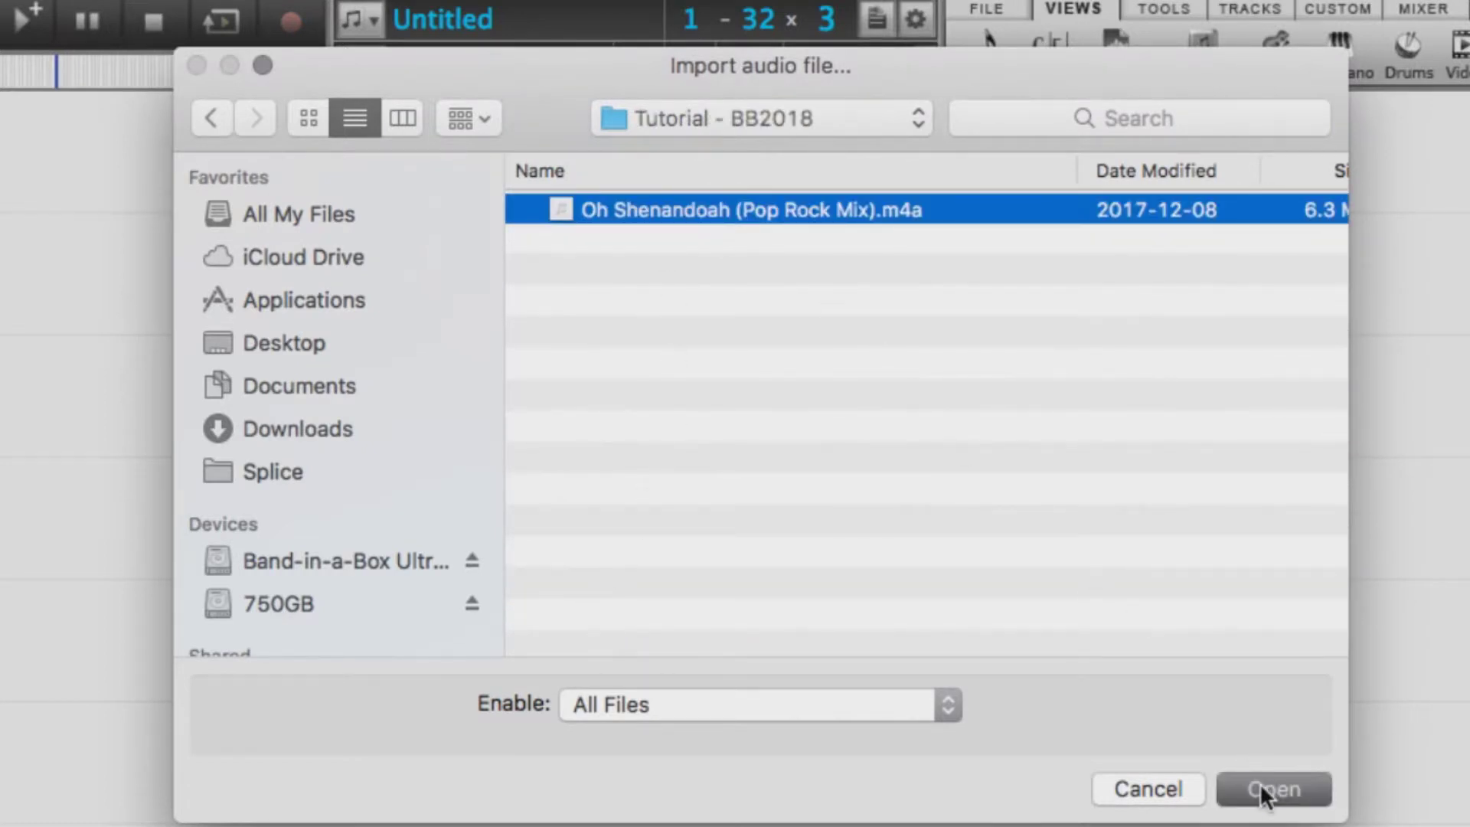
Step: Disable the METRONM1.STY accompaniment style and show the imported audio's waveform
{"action": "left_click", "coordinate": [494, 60]}
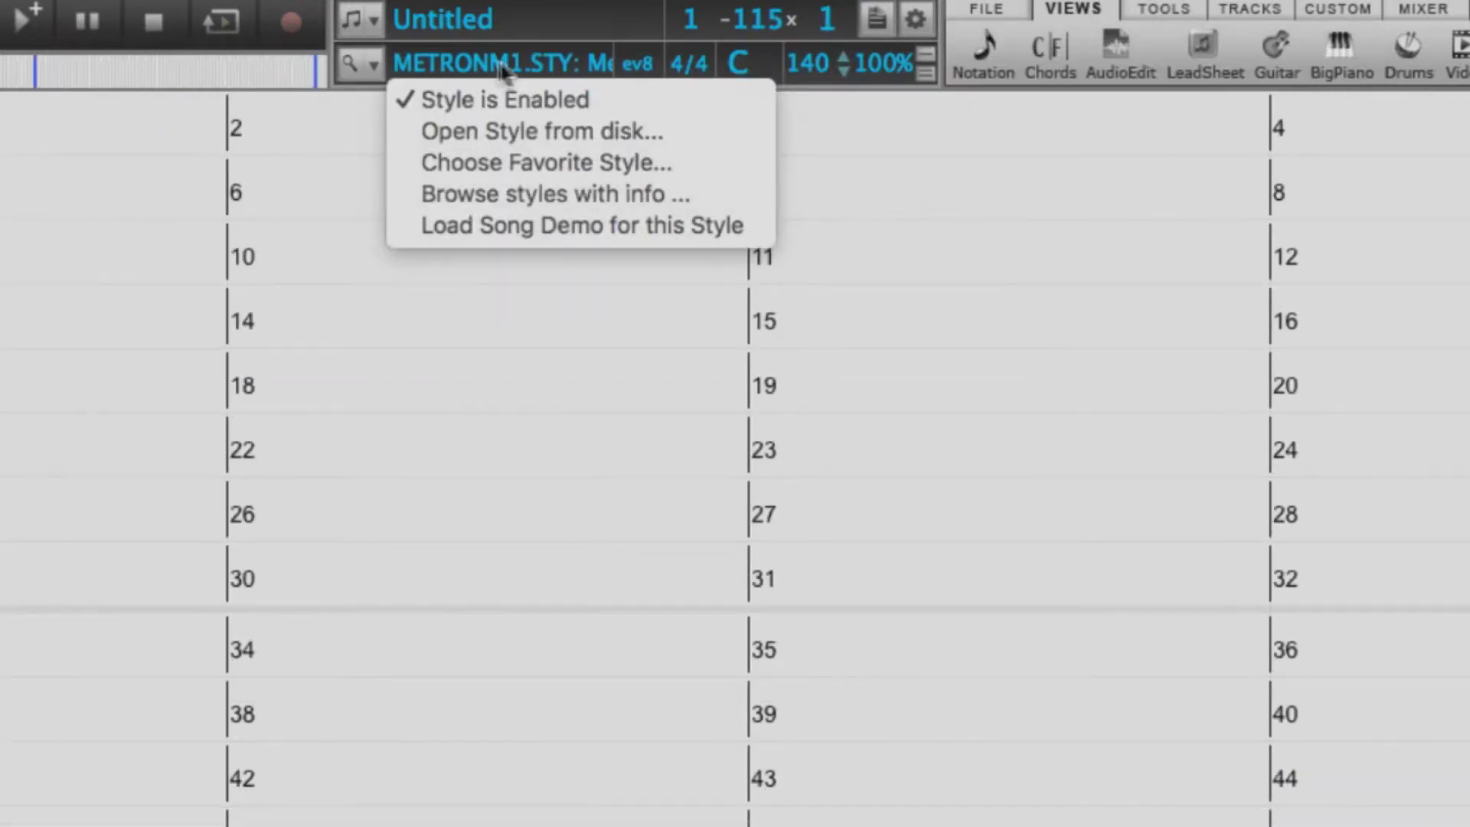
{"action": "left_click", "coordinate": [560, 95]}
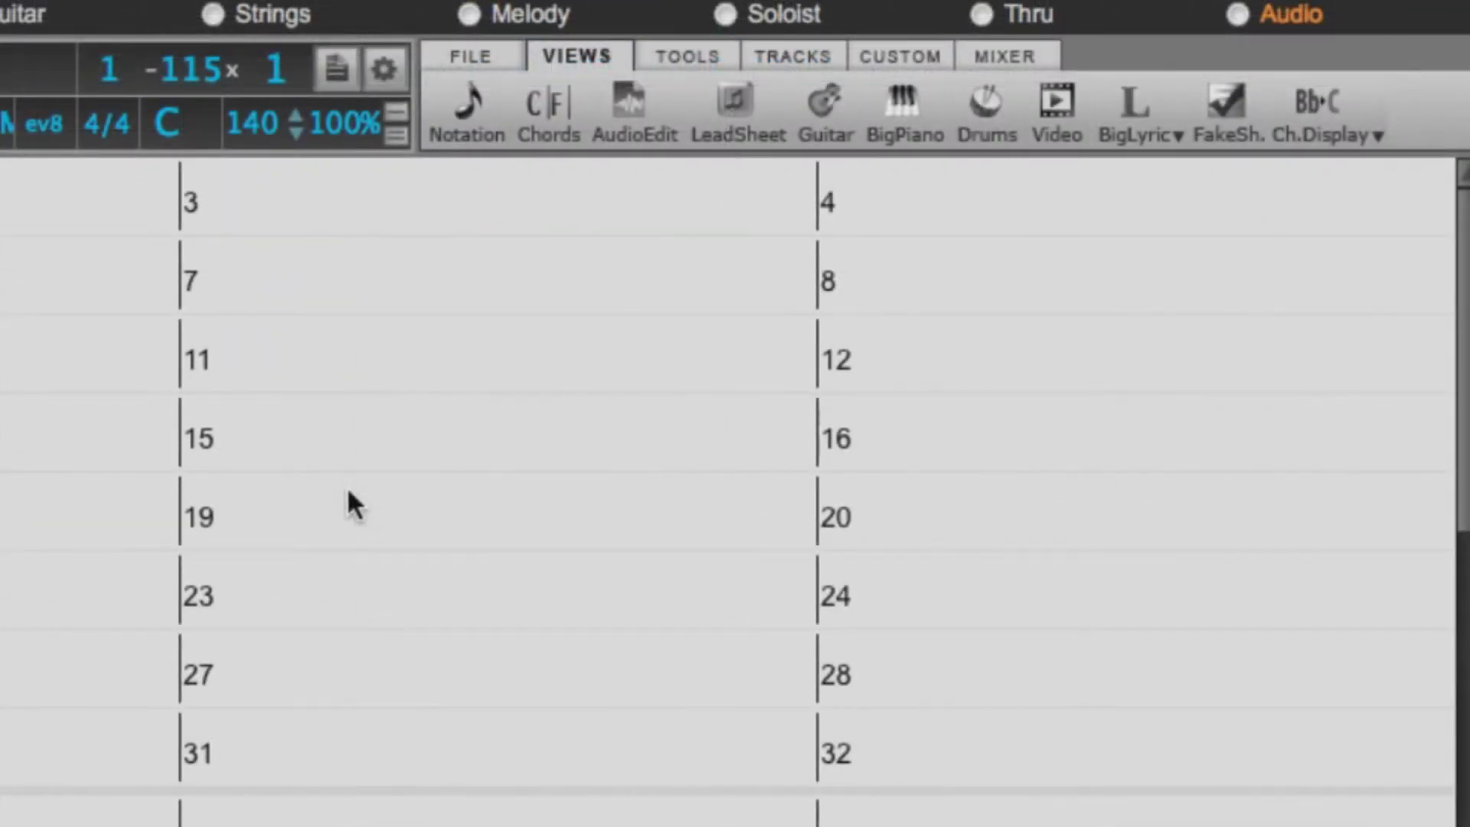
{"action": "left_click", "coordinate": [623, 135]}
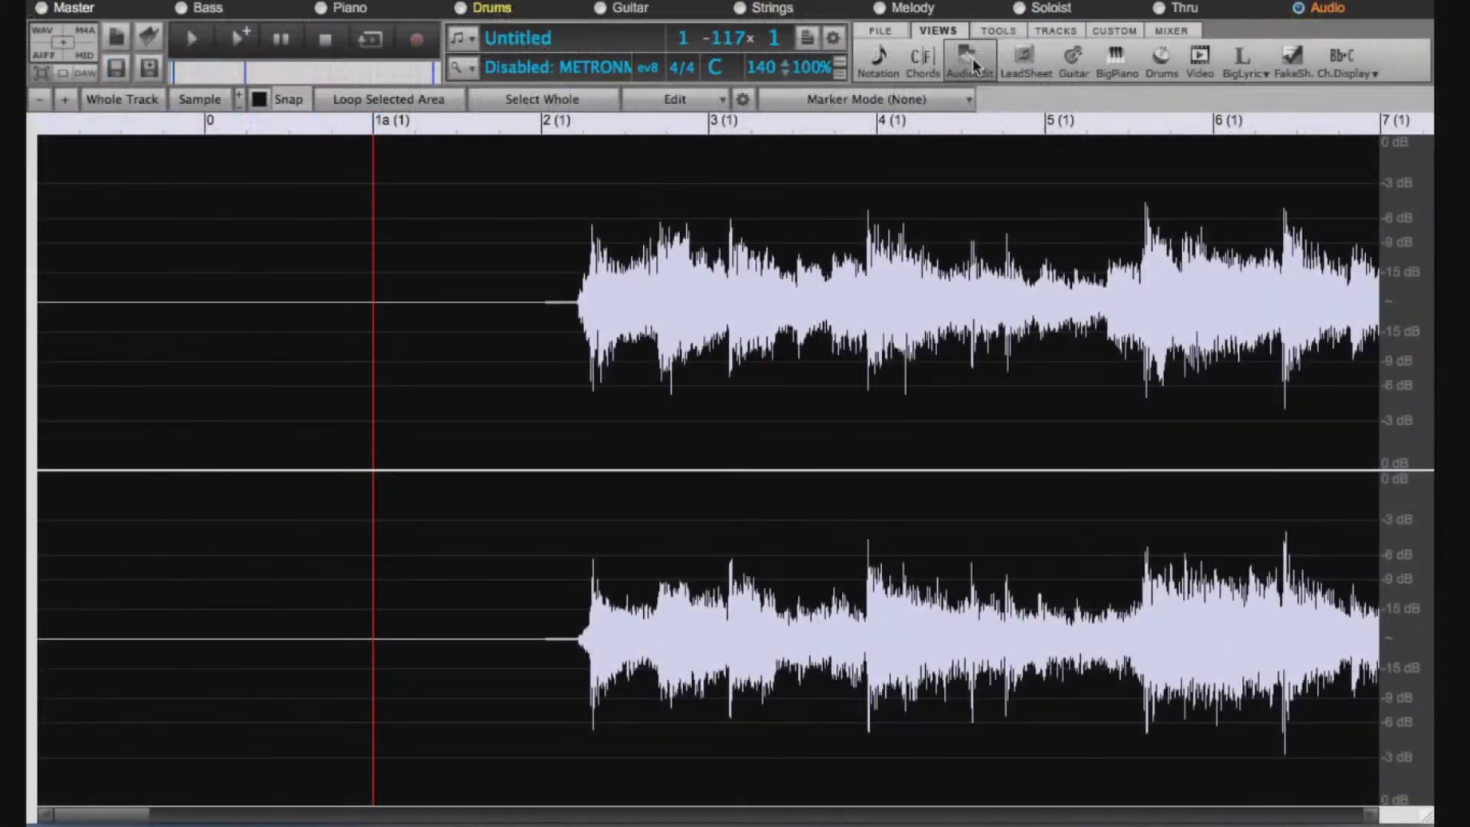
{"action": "left_click", "coordinate": [190, 42]}
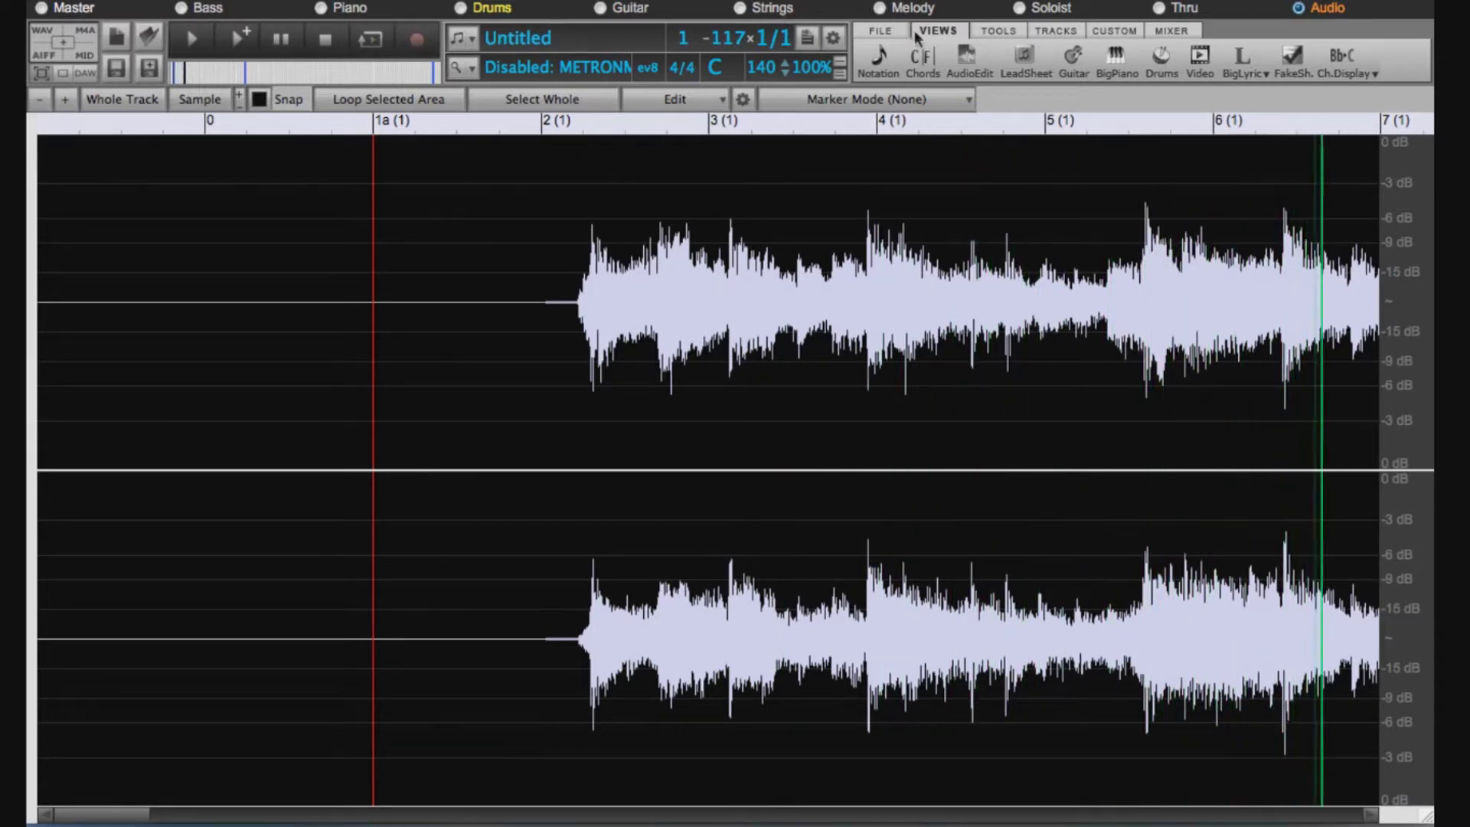
{"action": "left_click", "coordinate": [921, 61]}
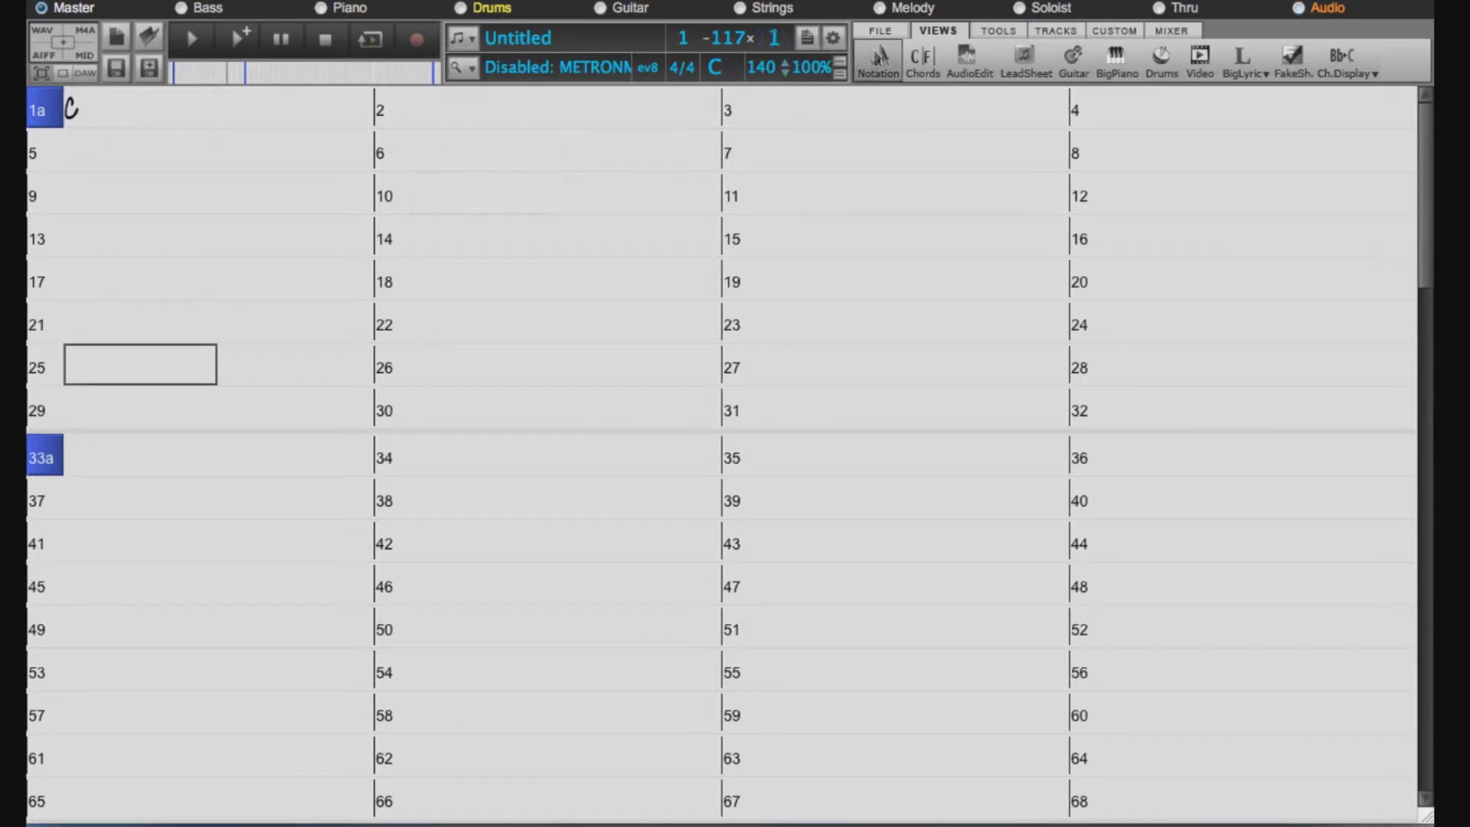
{"action": "left_click", "coordinate": [963, 61]}
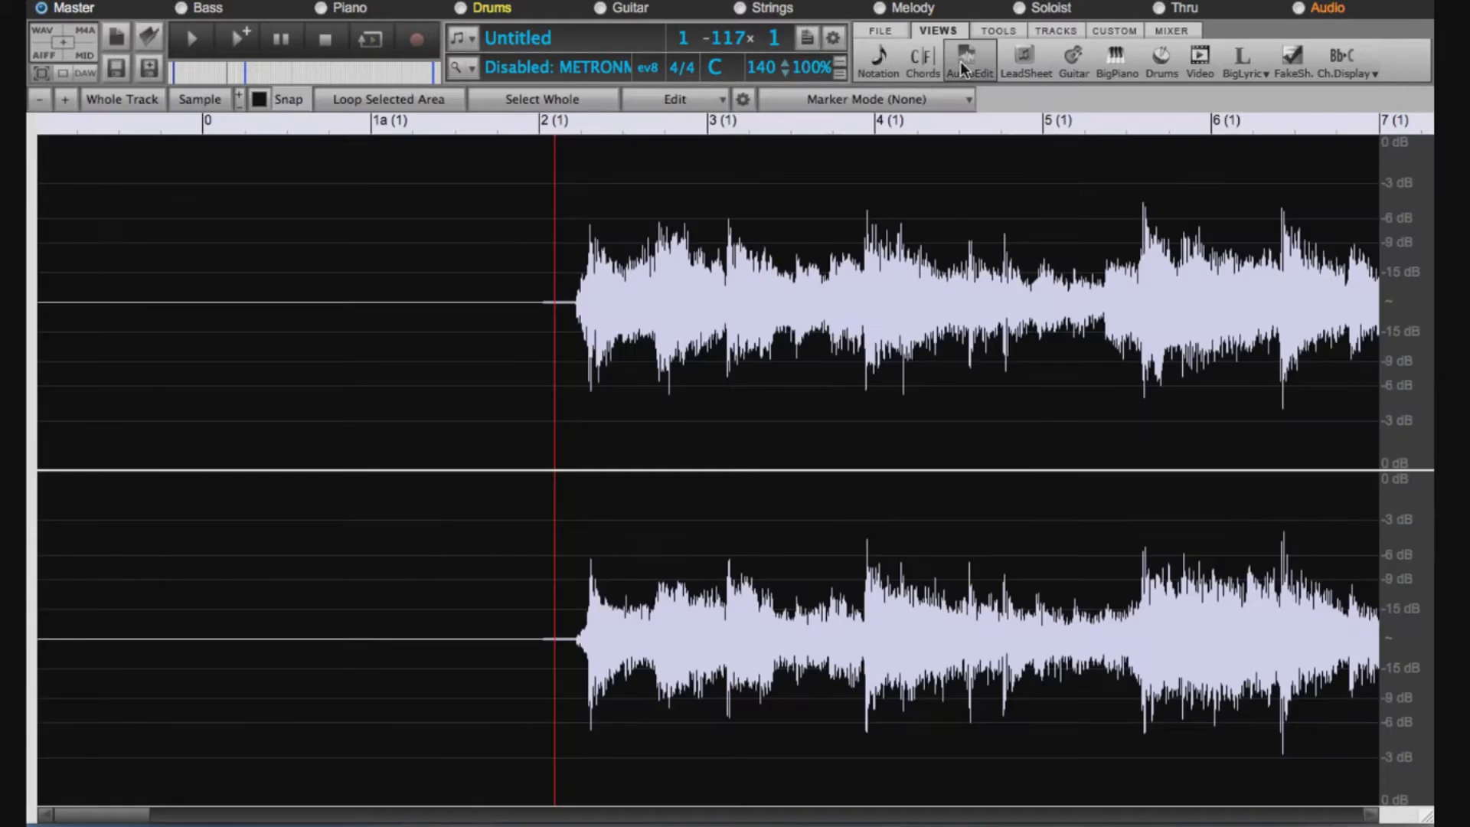
{"action": "left_click", "coordinate": [558, 164]}
{"action": "key", "text": "space"}
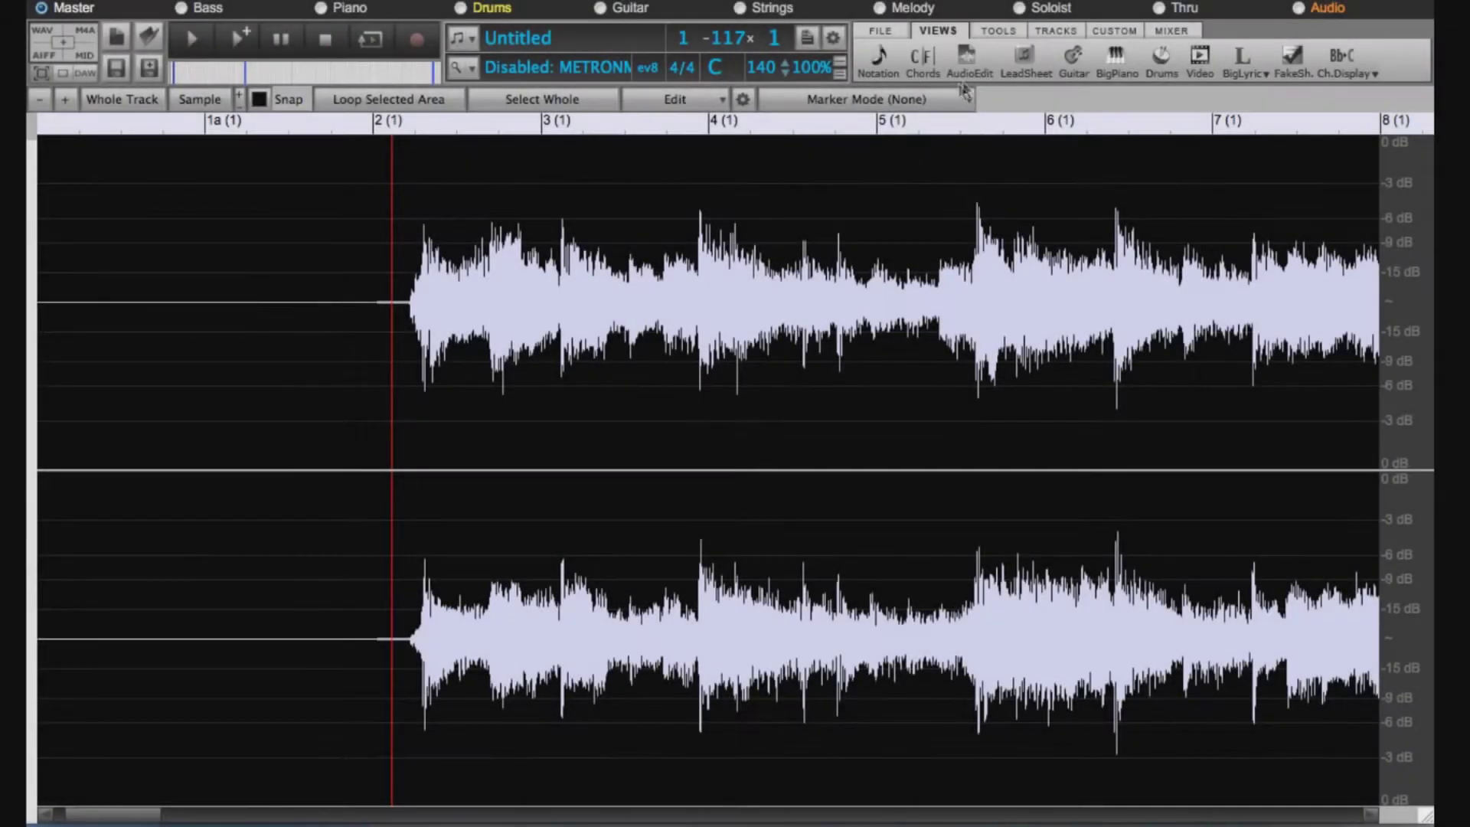
Step: Switch to Audio Chord Wizard bar marking and place a bar line on the music's first downbeat
{"action": "left_click", "coordinate": [963, 100]}
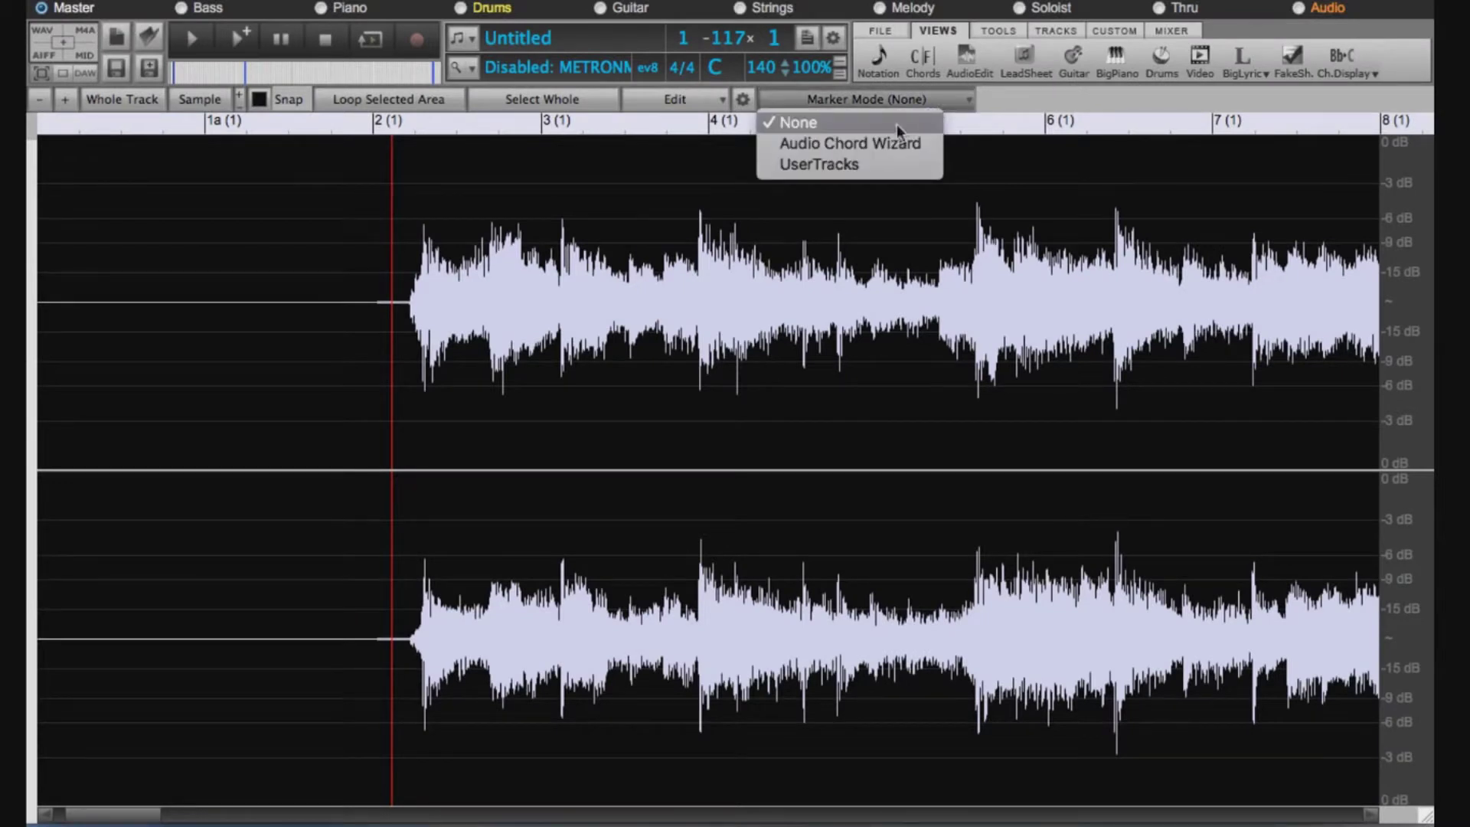
{"action": "left_click", "coordinate": [888, 142]}
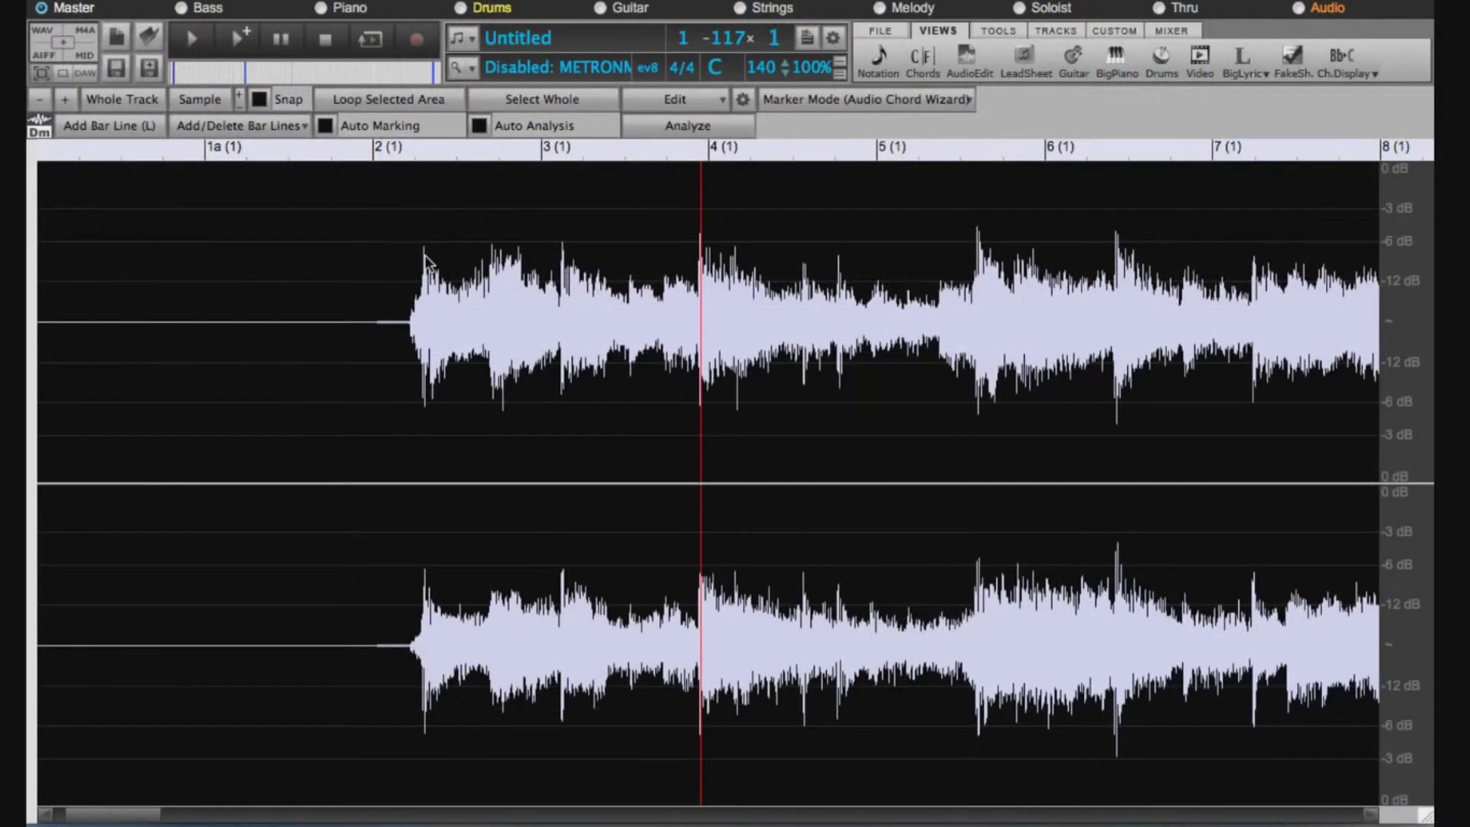
{"action": "left_click", "coordinate": [424, 256]}
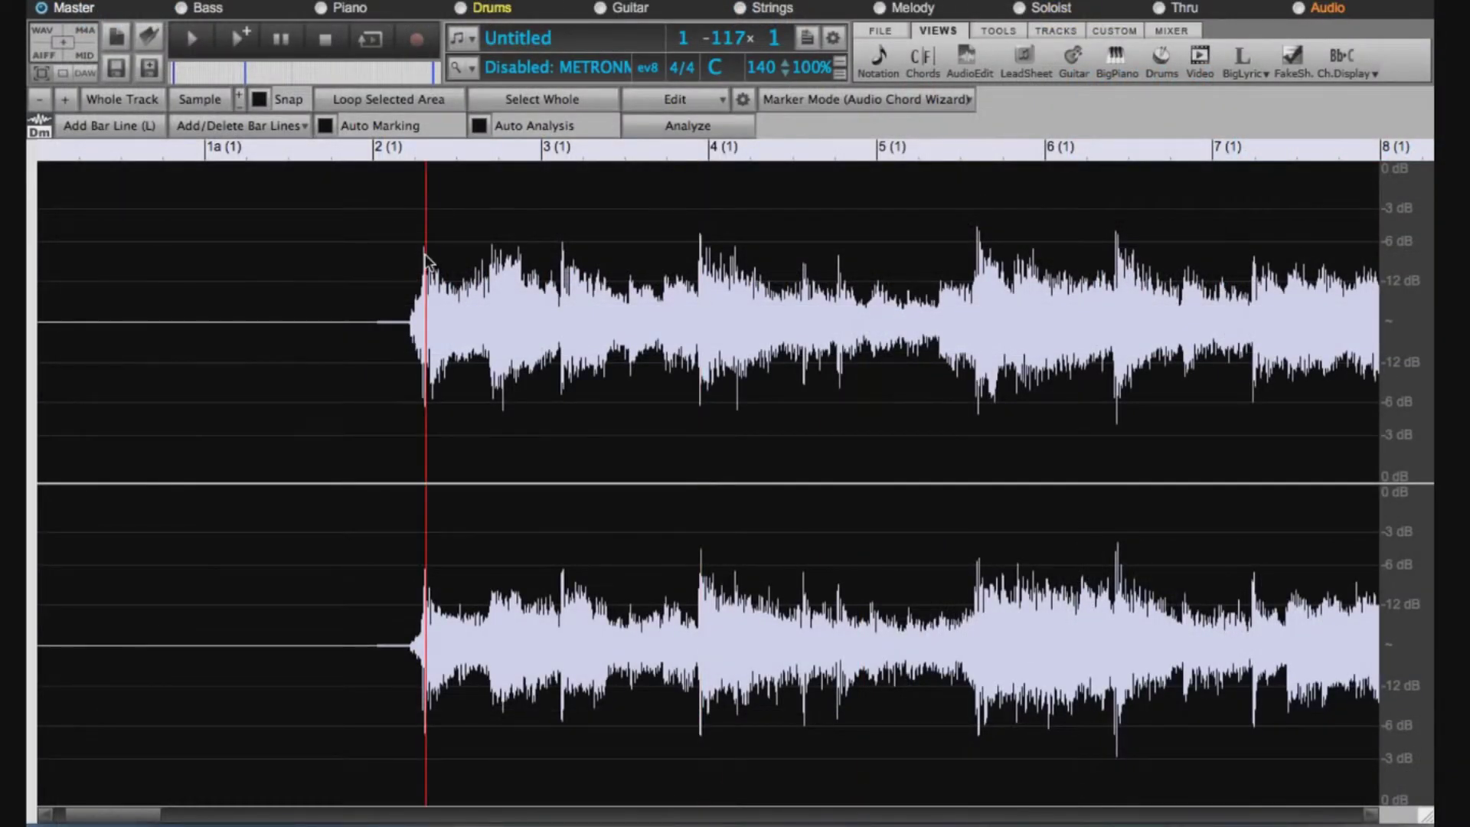
{"action": "left_click", "coordinate": [424, 258]}
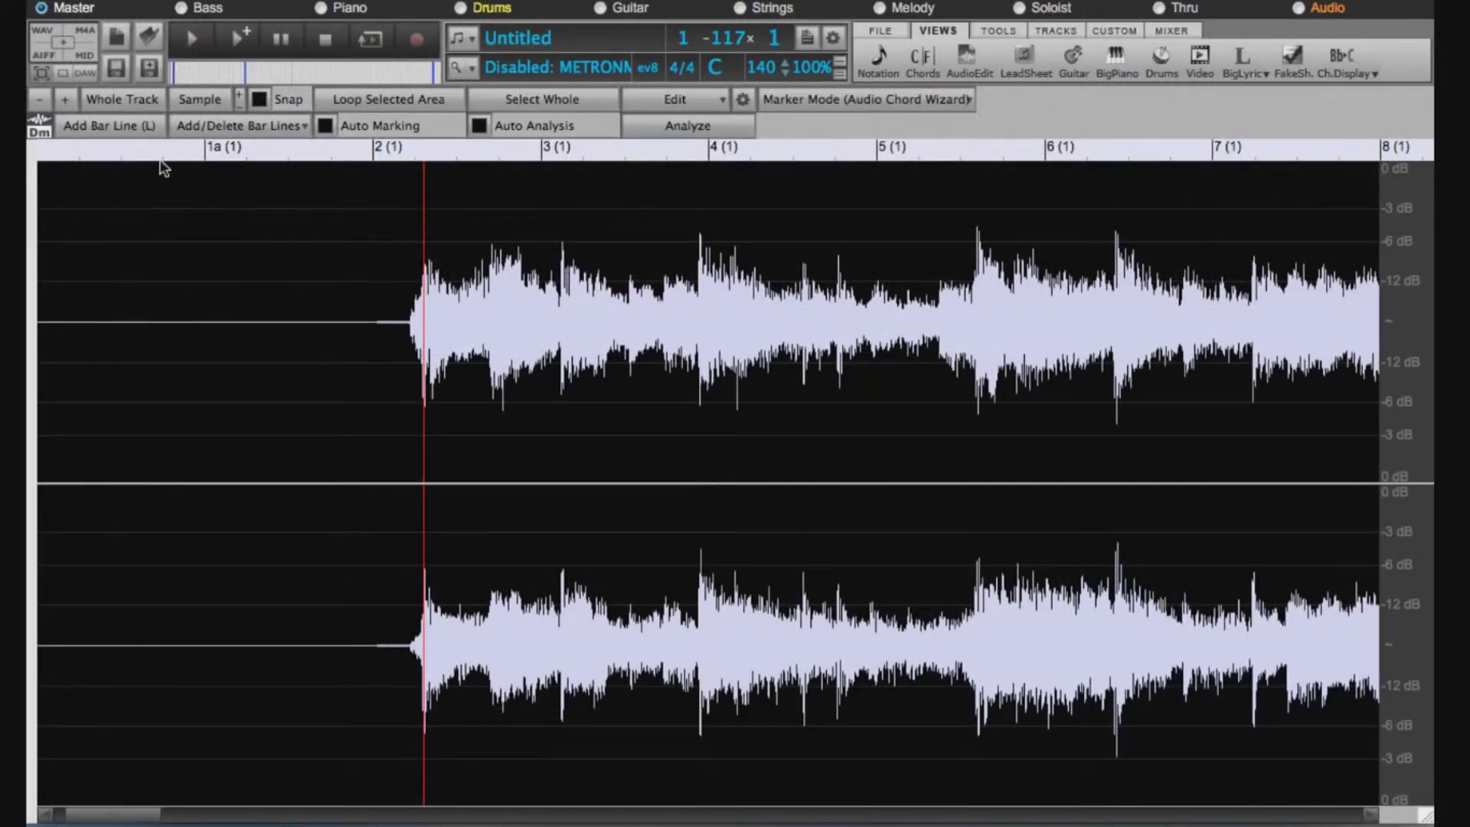
{"action": "left_click", "coordinate": [112, 127]}
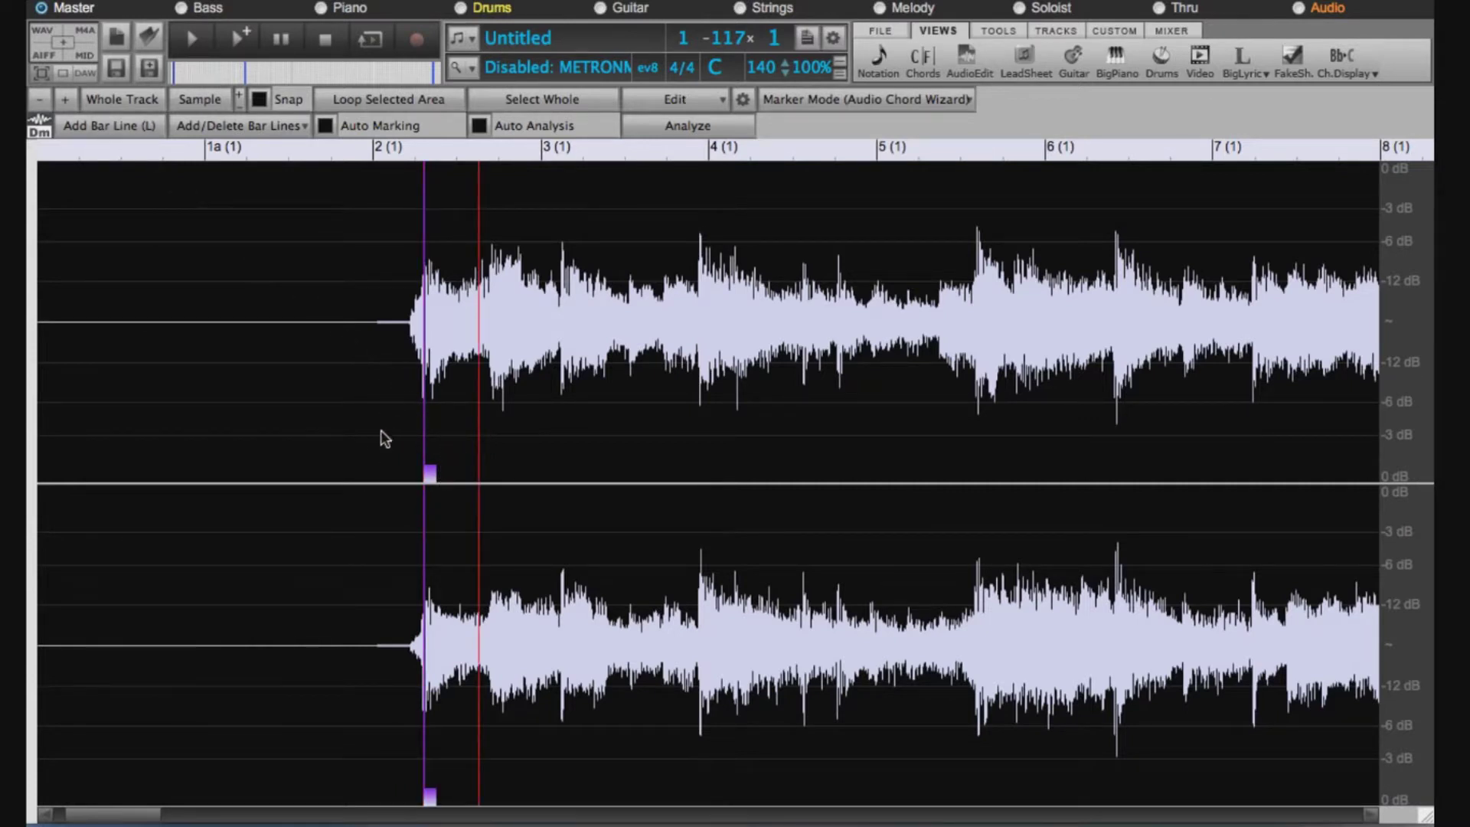
{"action": "mouse_move", "coordinate": [429, 478]}
{"action": "left_mouse_down"}
{"action": "mouse_move", "coordinate": [452, 479]}
{"action": "mouse_move", "coordinate": [427, 473]}
{"action": "left_mouse_up"}
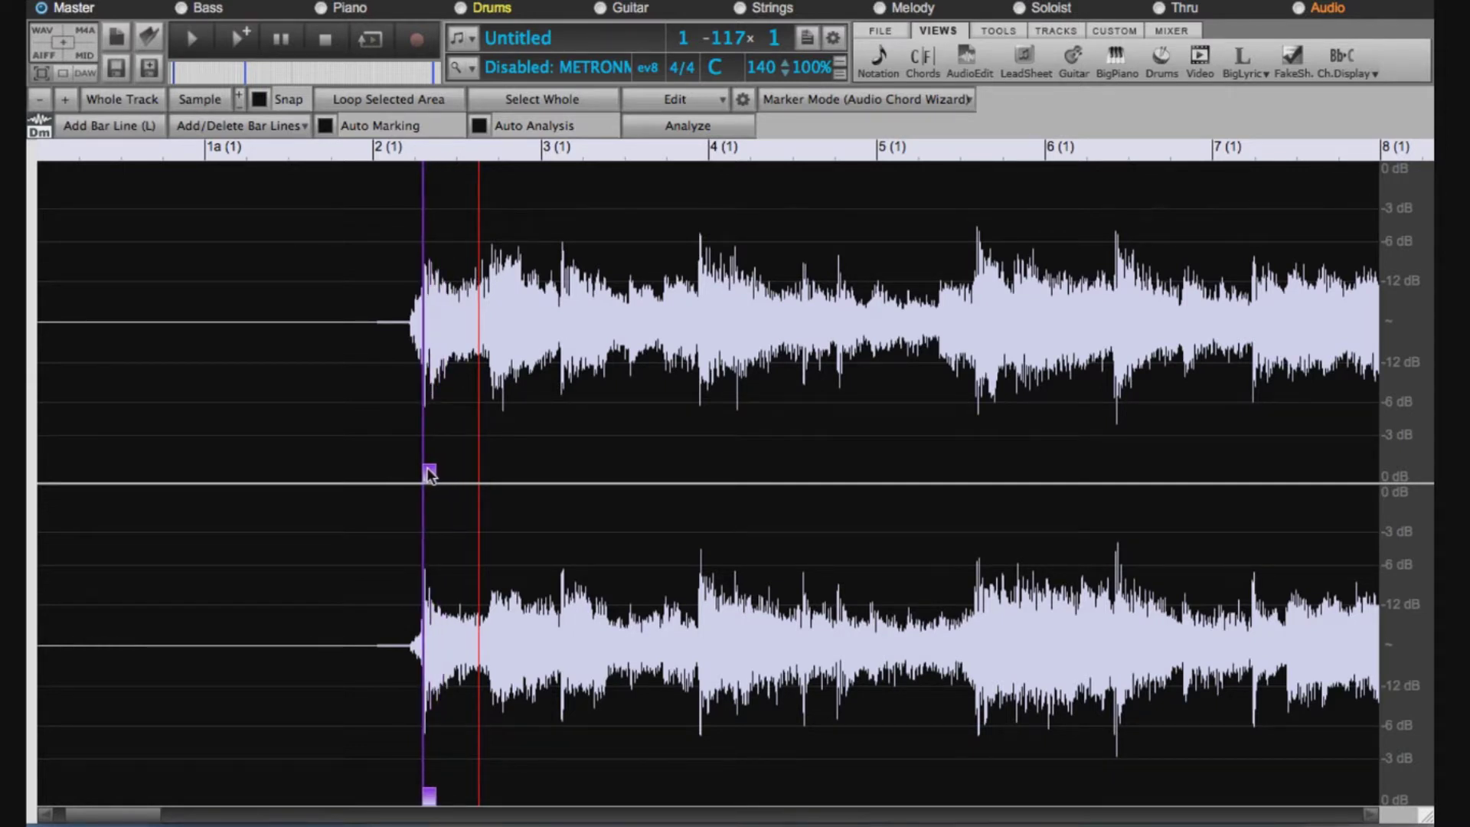
Step: Audition the first bar line, add a second at bar 2's start (tempo 85), then show the chord sheet
{"action": "left_click", "coordinate": [407, 198]}
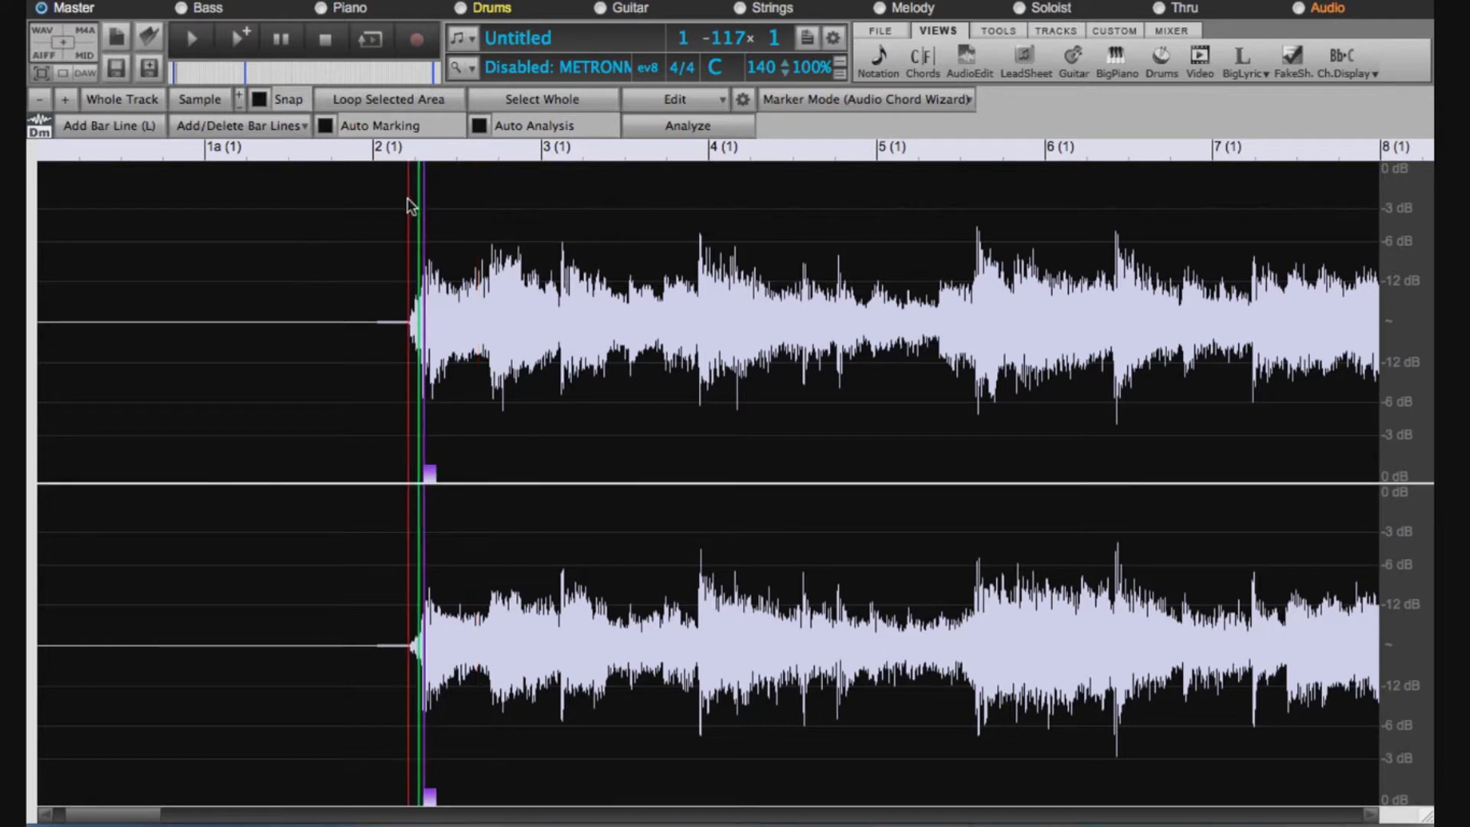
{"action": "key", "text": "space"}
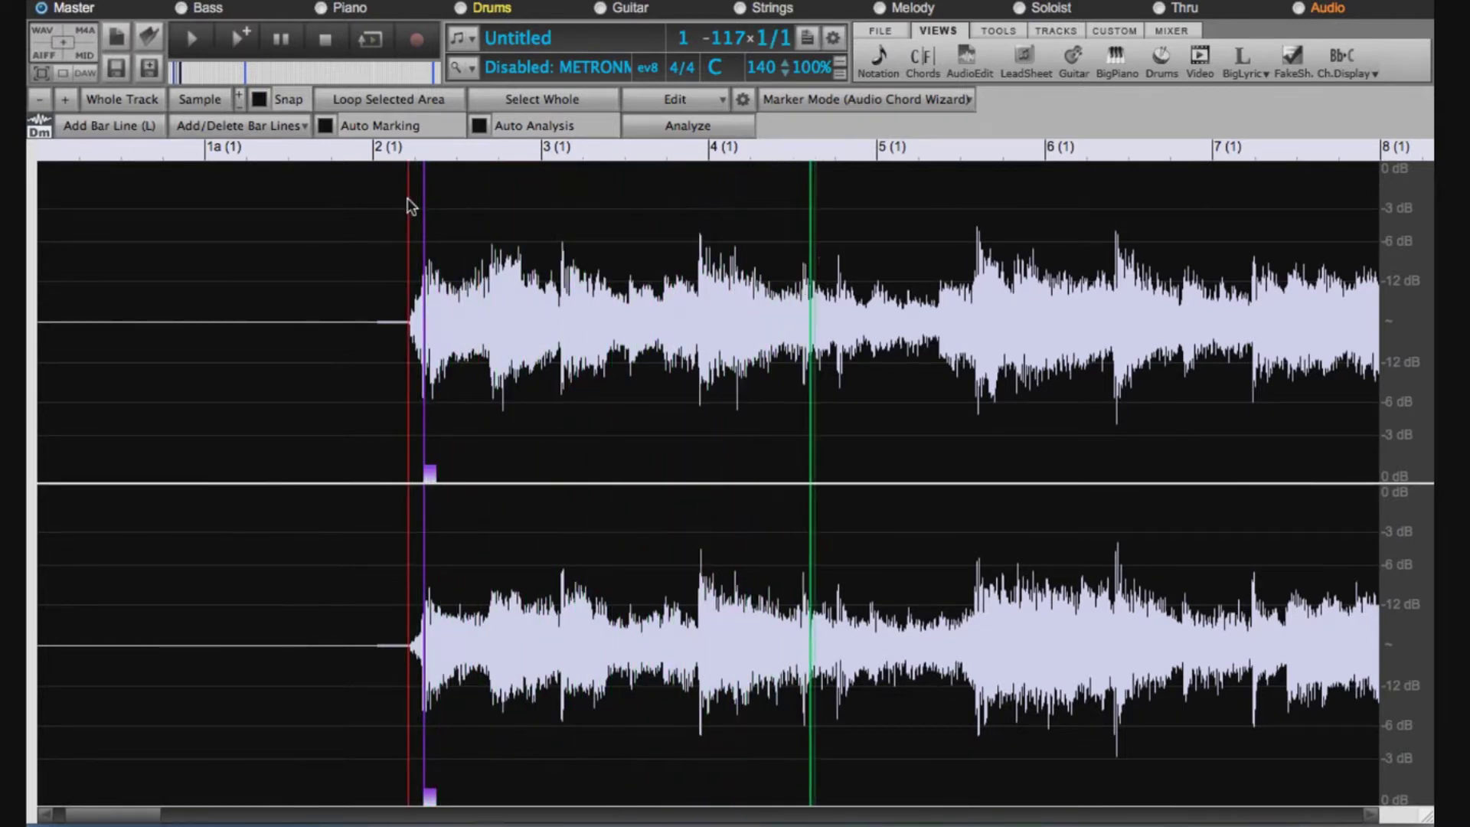
{"action": "key", "text": "space"}
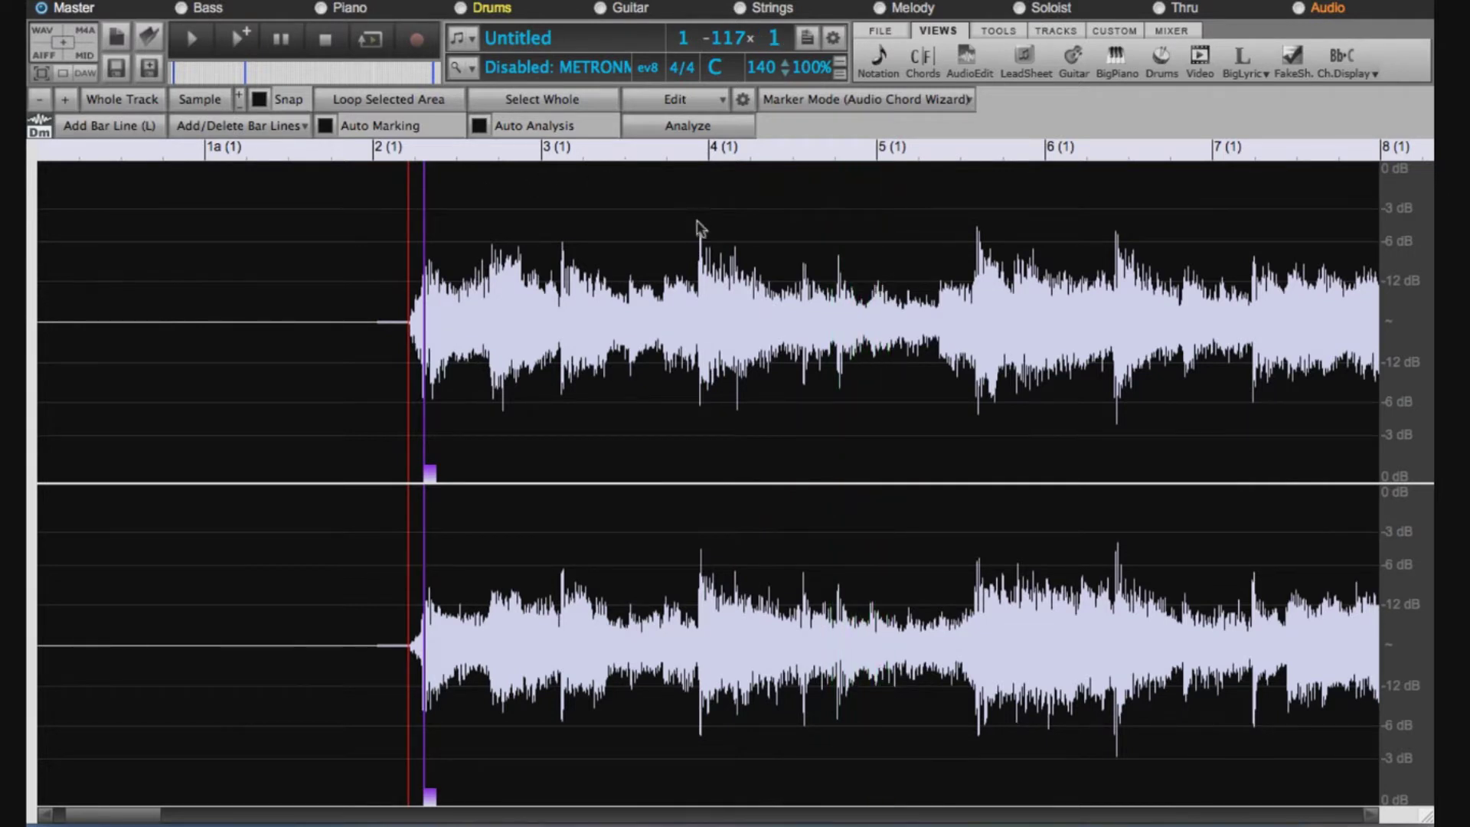
{"action": "left_click", "coordinate": [699, 233]}
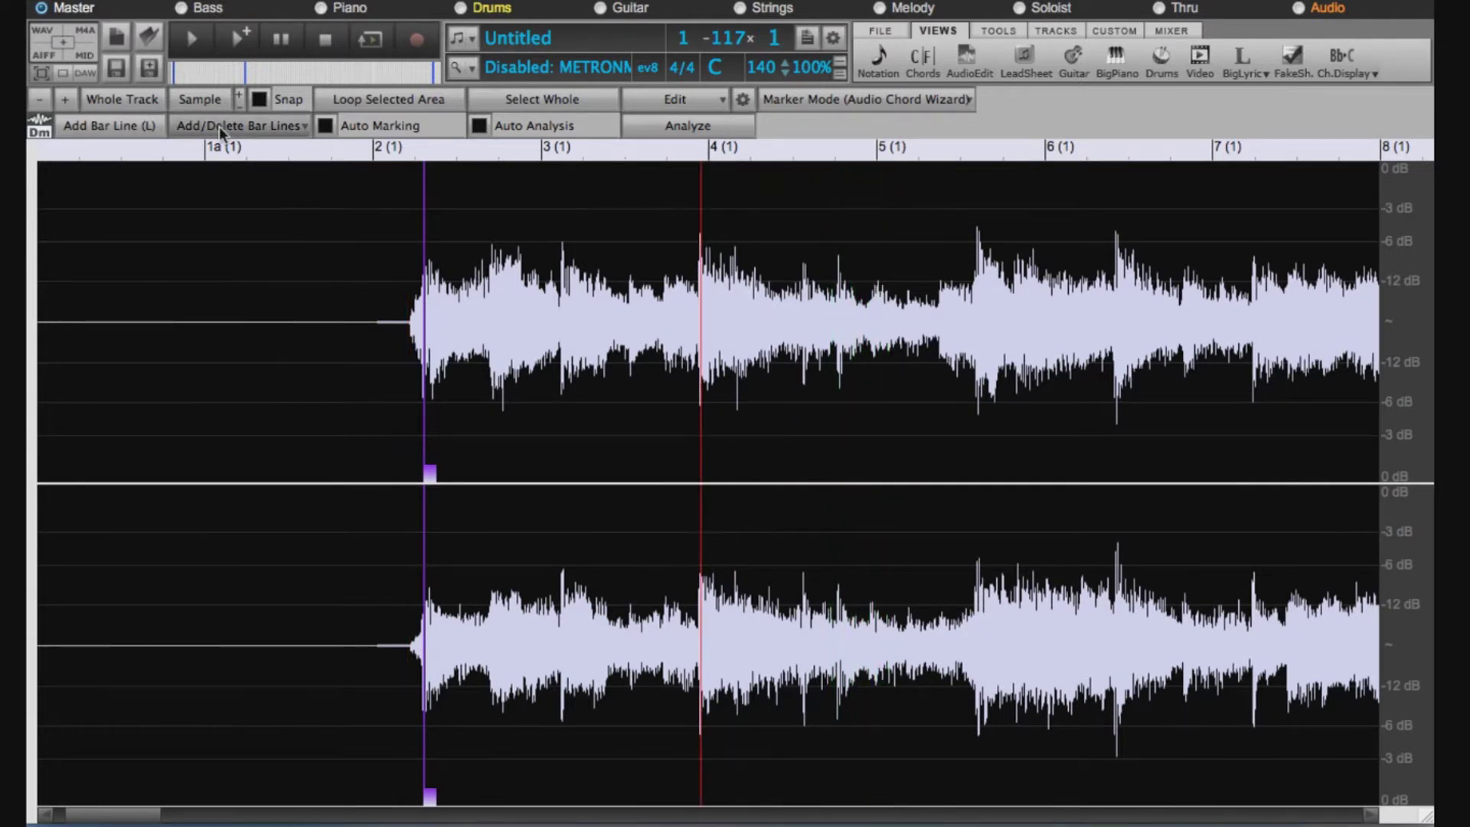
{"action": "left_click", "coordinate": [104, 124]}
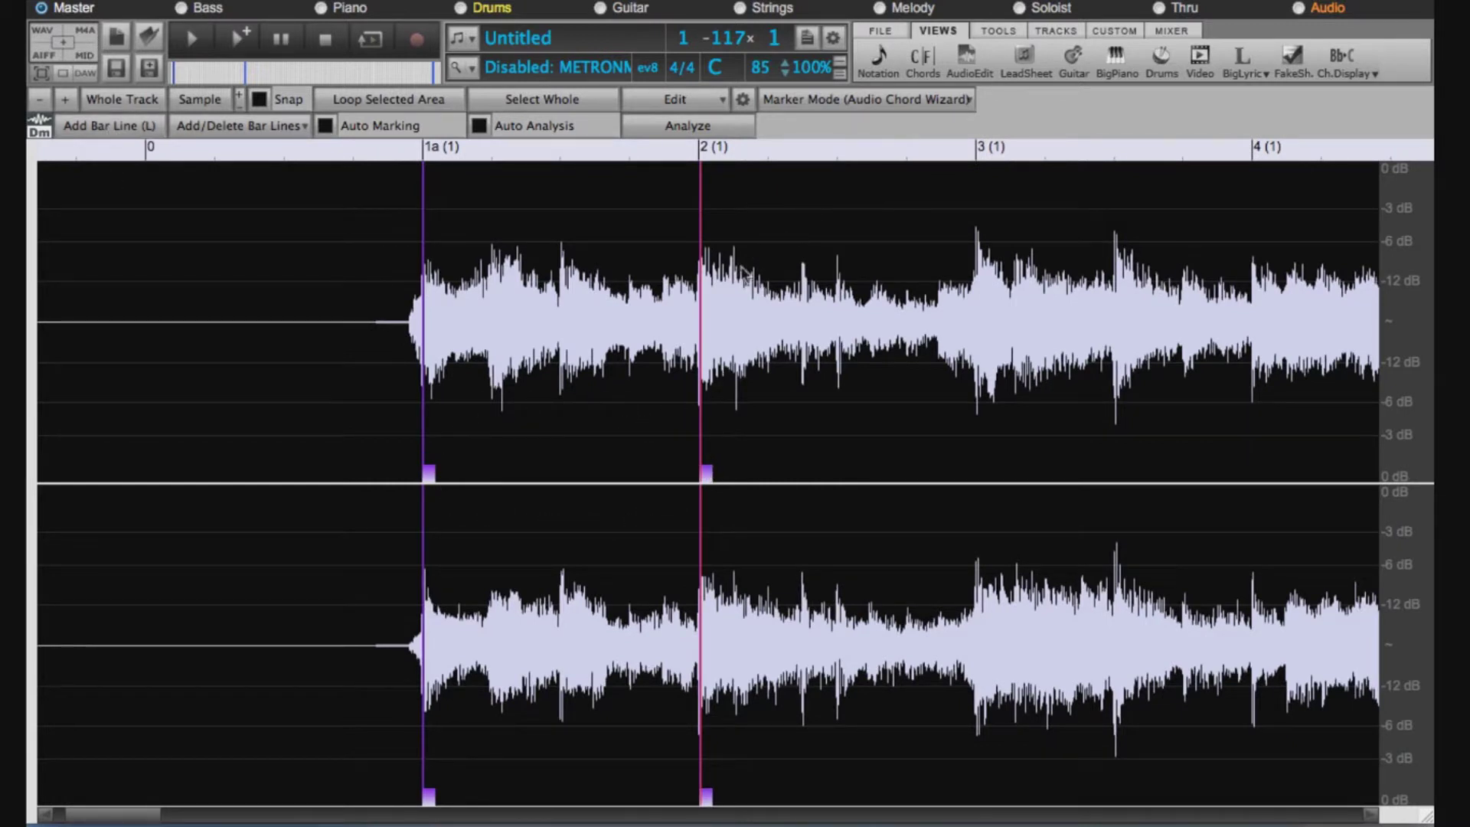
{"action": "left_click", "coordinate": [923, 60]}
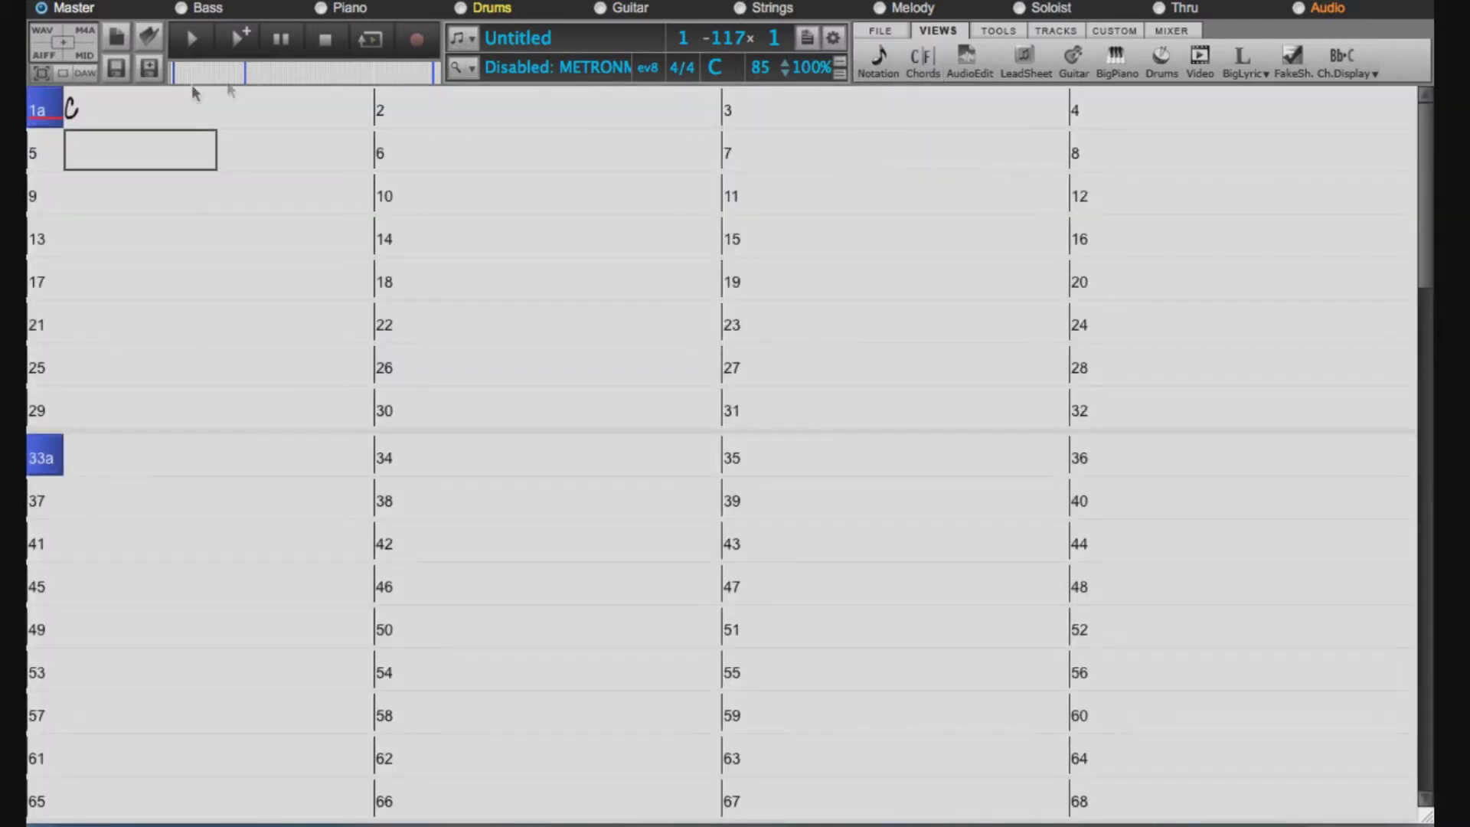
Step: Select bar 1 in the chord sheet, then return to the AudioEdit waveform with its two bar lines
{"action": "left_click", "coordinate": [105, 111]}
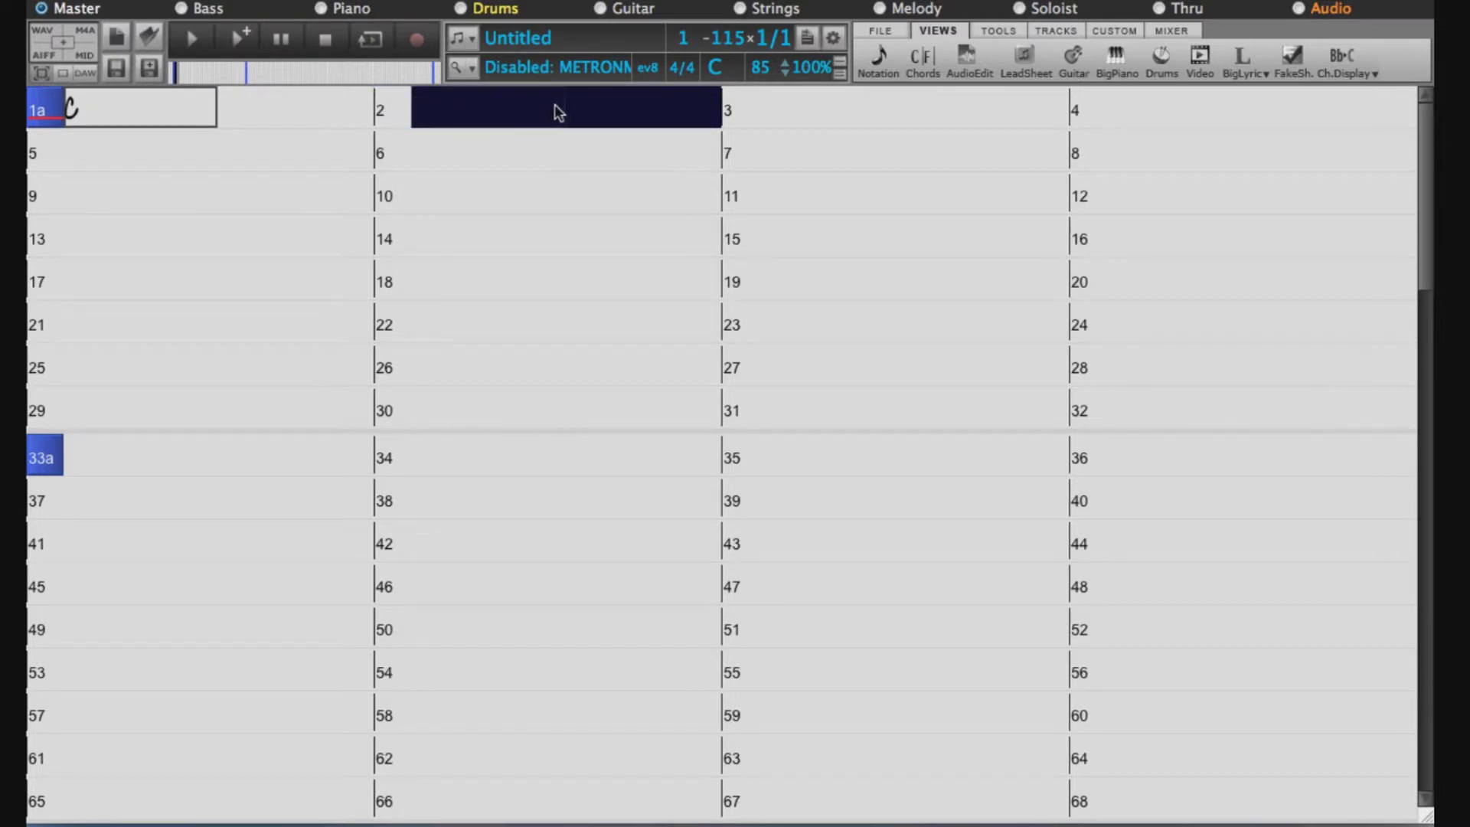
{"action": "left_click", "coordinate": [965, 63]}
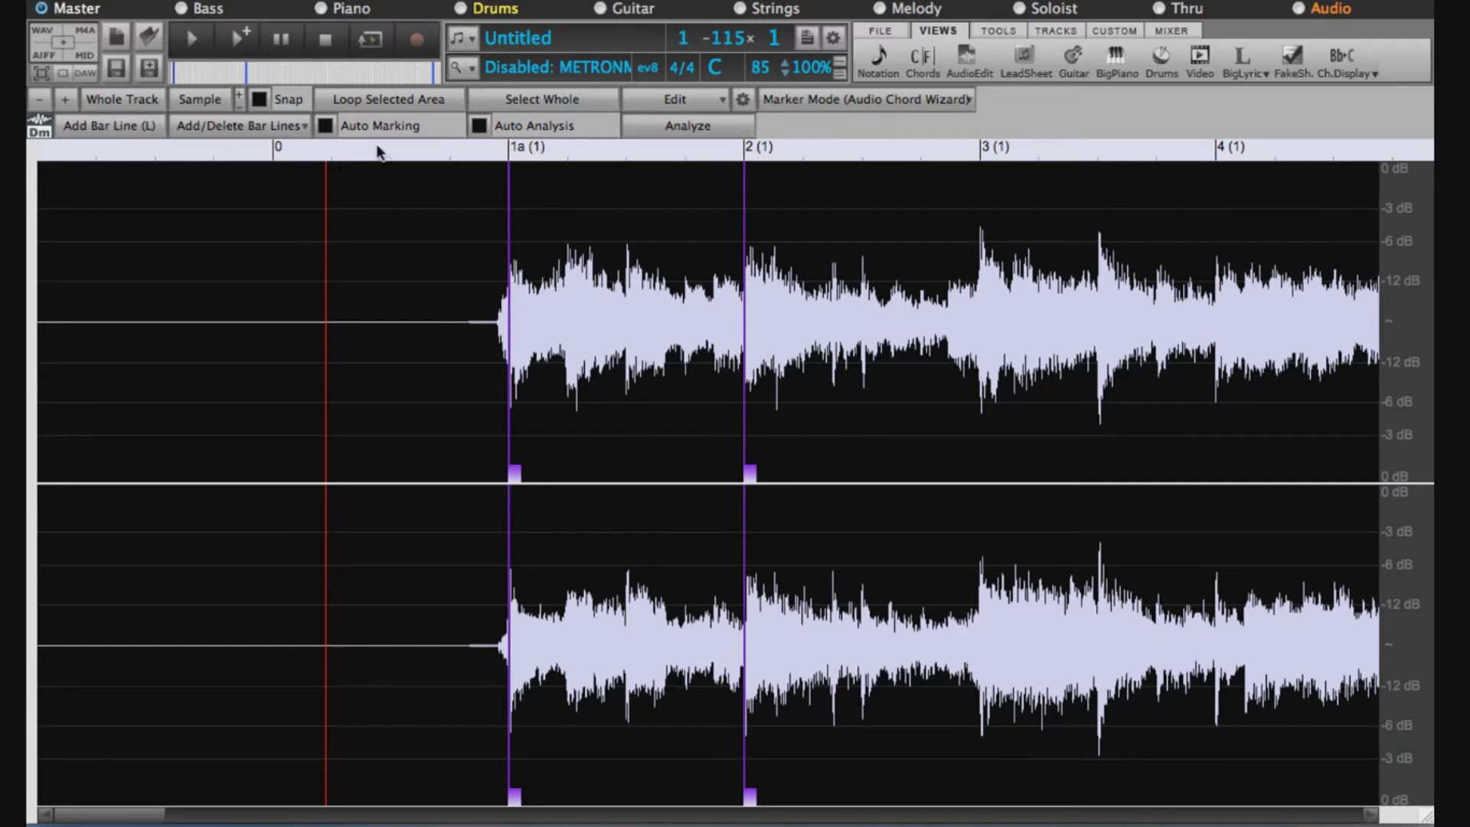
Step: Enable Auto Marking, zoom out to check the automatic bar lines, then view the chord sheet
{"action": "left_click", "coordinate": [325, 126]}
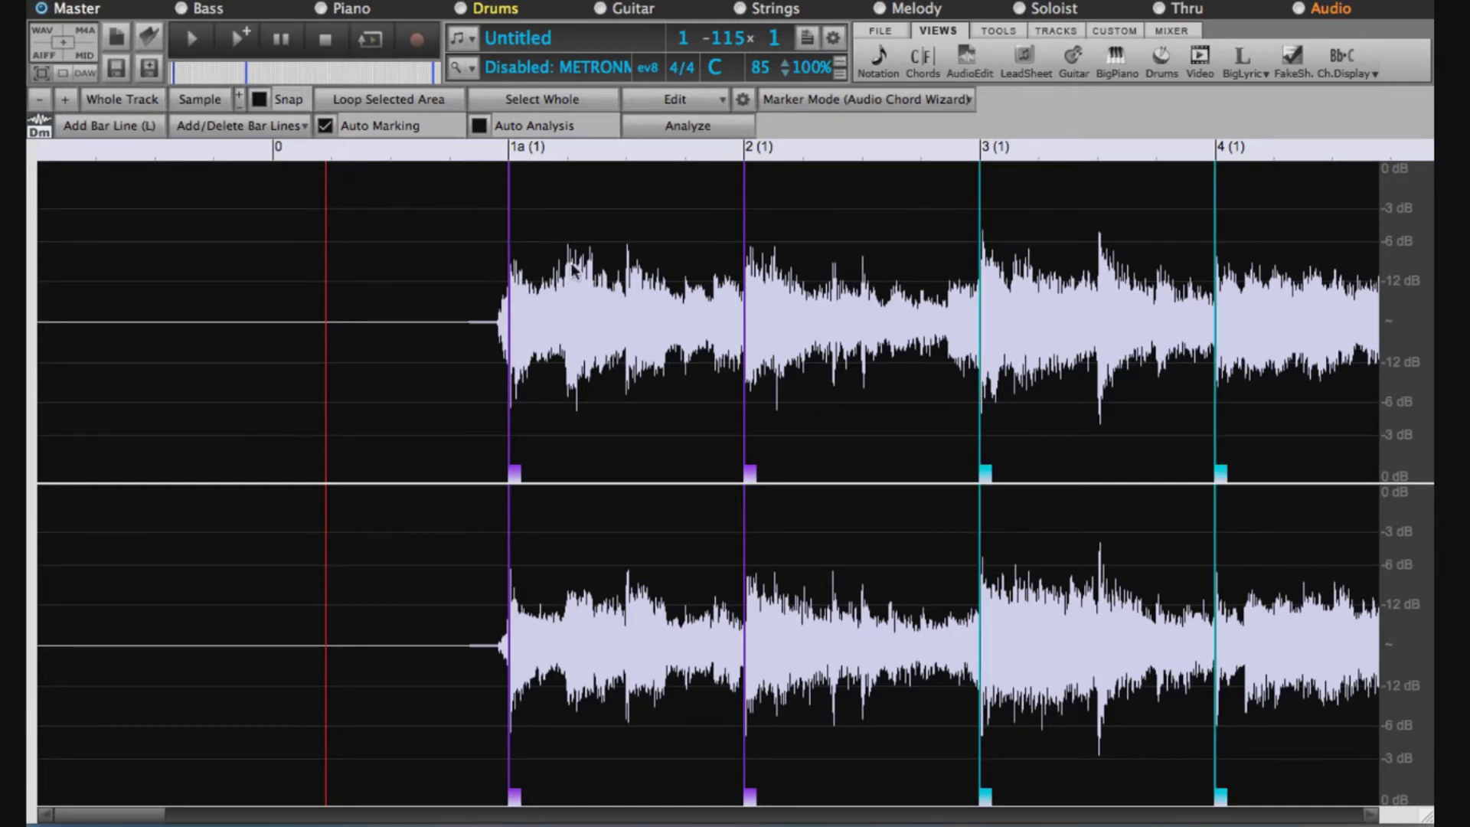
{"action": "scroll", "coordinate": [572, 268], "scroll_direction": "down", "scroll_amount": 1}
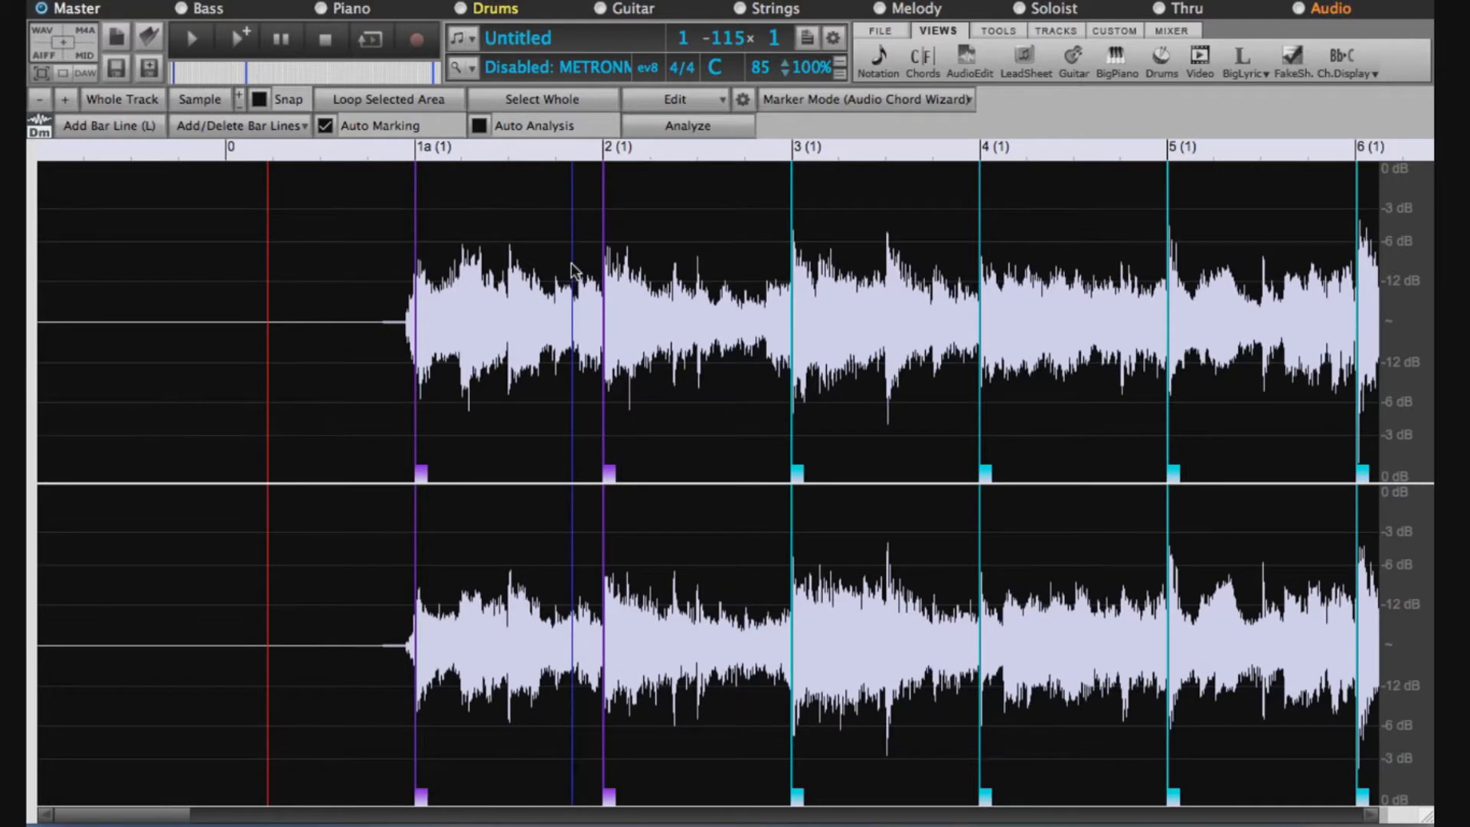
{"action": "scroll", "coordinate": [573, 268], "scroll_direction": "down", "scroll_amount": 2}
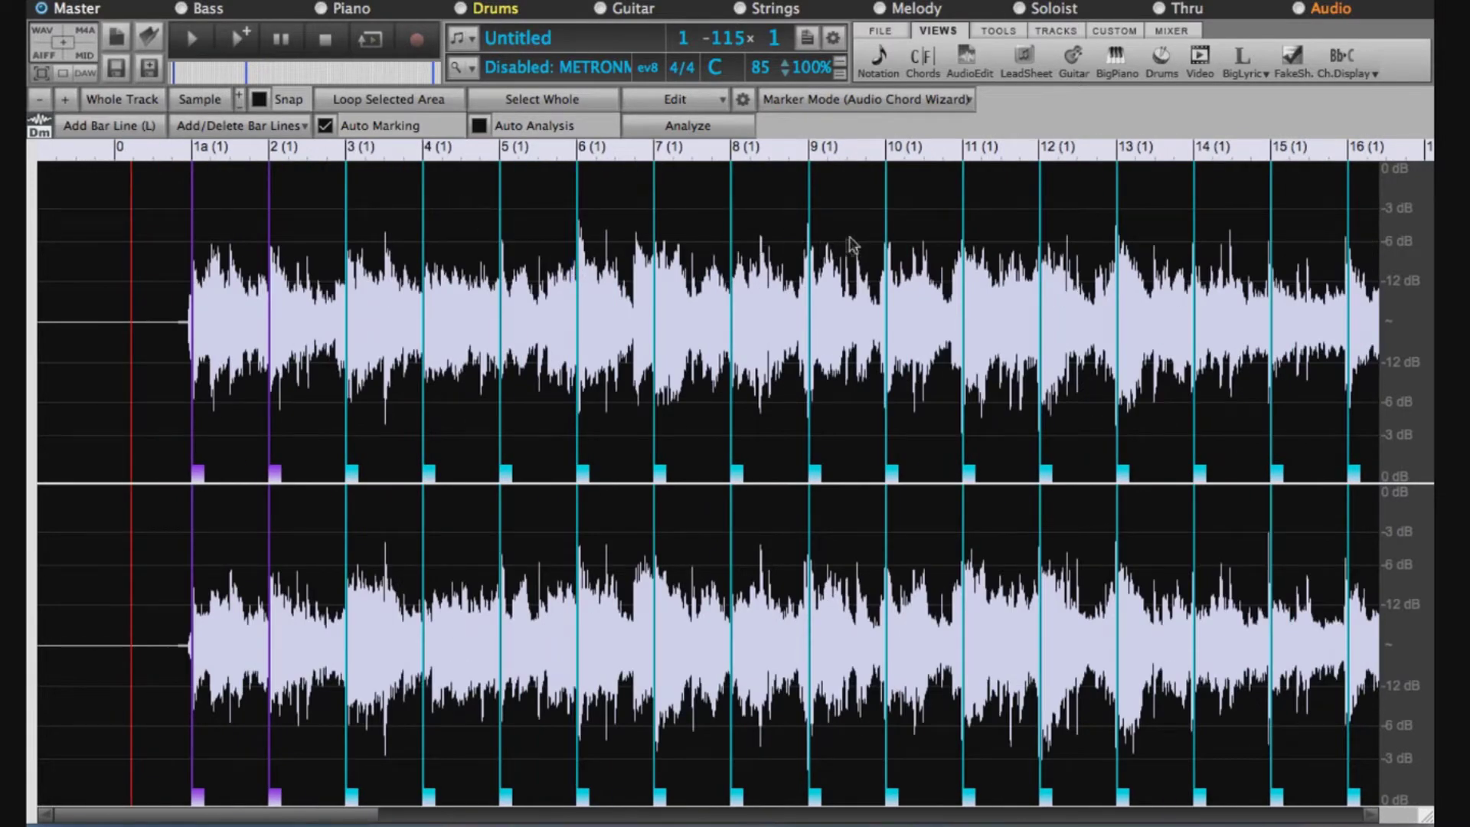
{"action": "left_click", "coordinate": [927, 61]}
{"action": "left_click", "coordinate": [143, 111]}
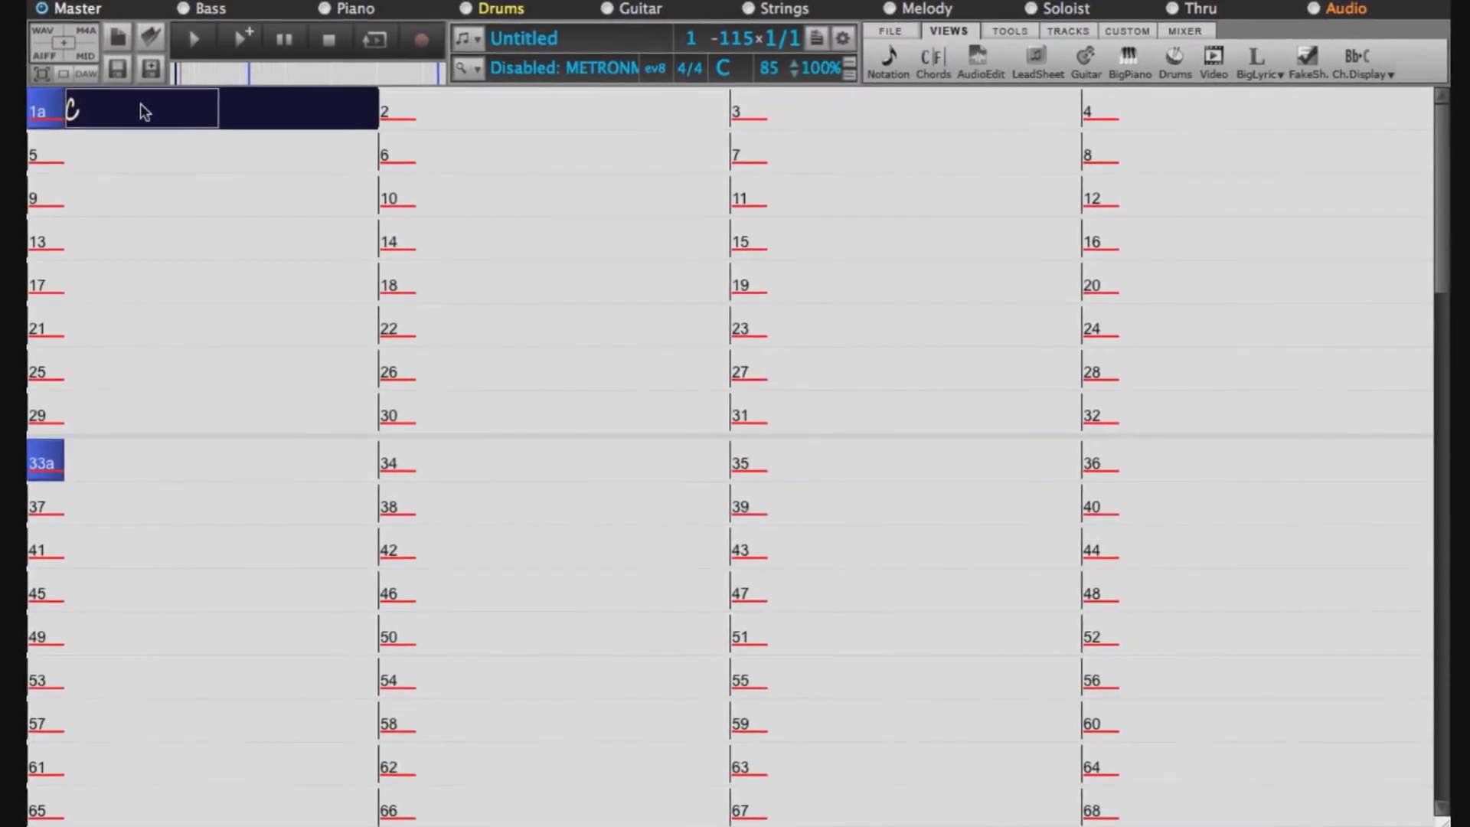
Step: Play the song from bar 1 of the chord sheet, then go back to the AudioEdit waveform
{"action": "key", "text": "Right"}
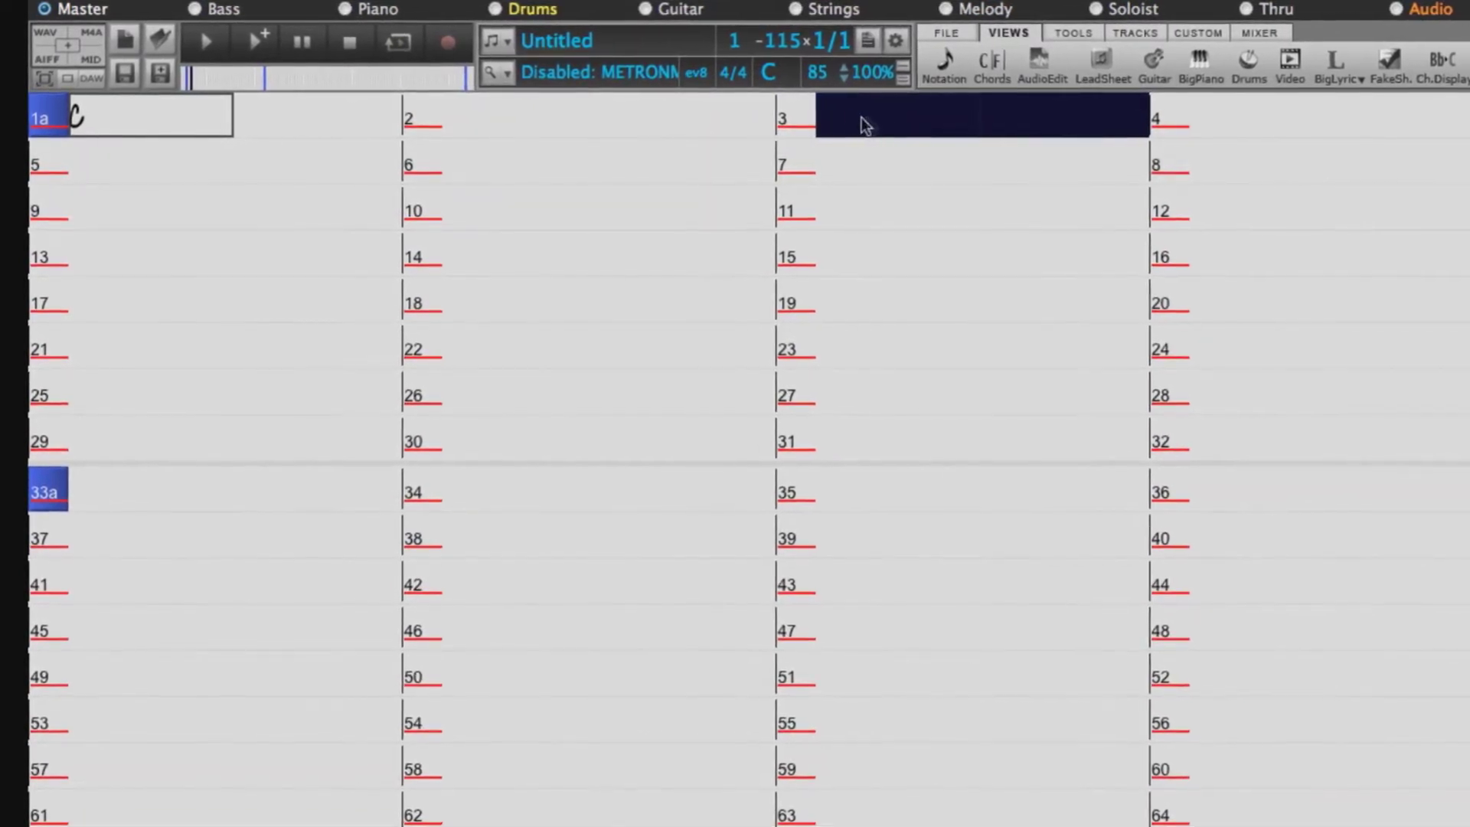
{"action": "left_click", "coordinate": [1216, 117]}
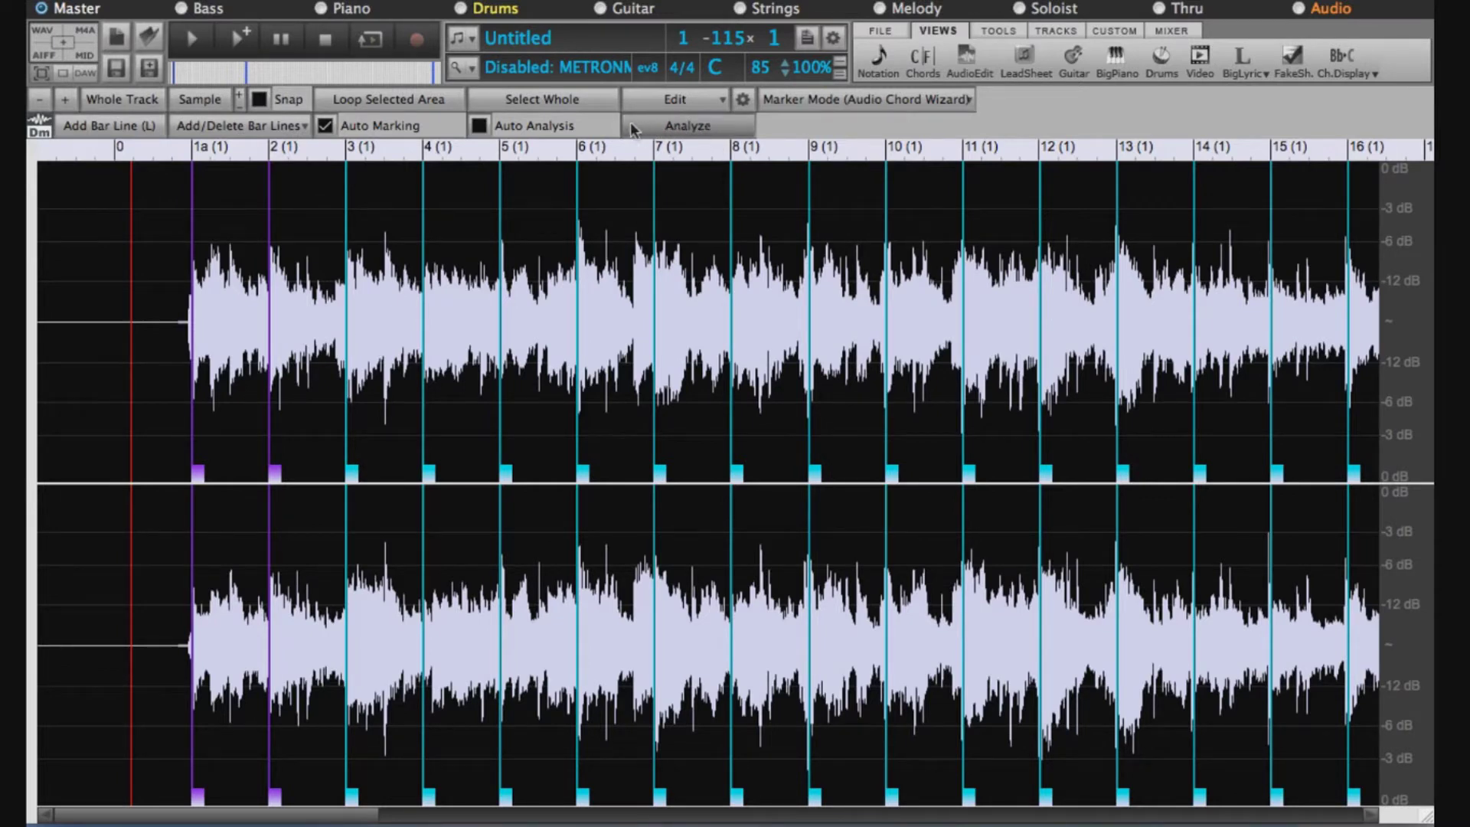
Step: Enable Auto Analysis so the Audio Chord Wizard fills the chord sheet with chords like C, F and G
{"action": "left_click", "coordinate": [497, 131]}
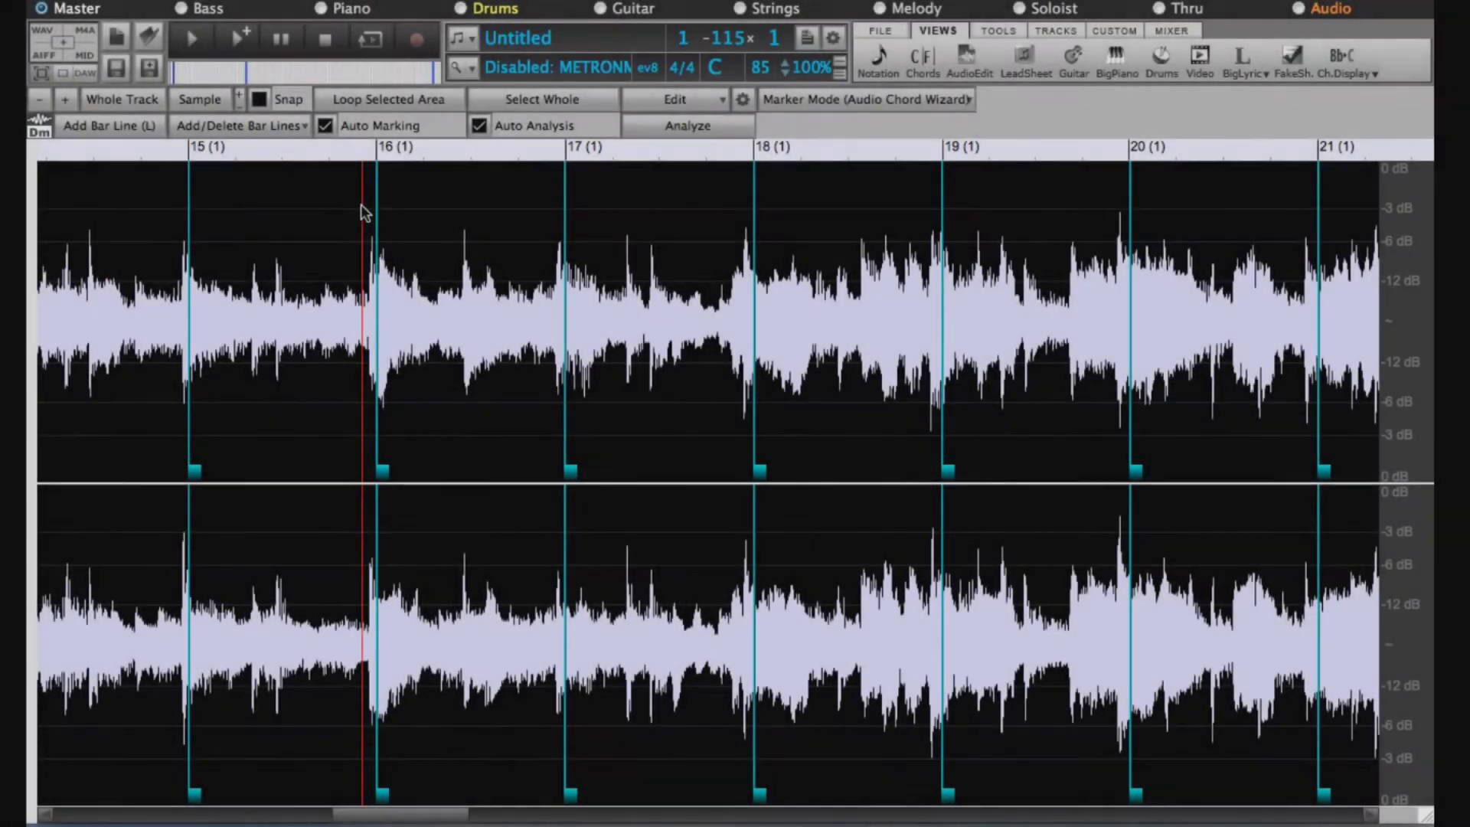
Step: Play around bar 16 and drag the bar lines at bars 17, 37 and 38 onto the beats
{"action": "key", "text": "space"}
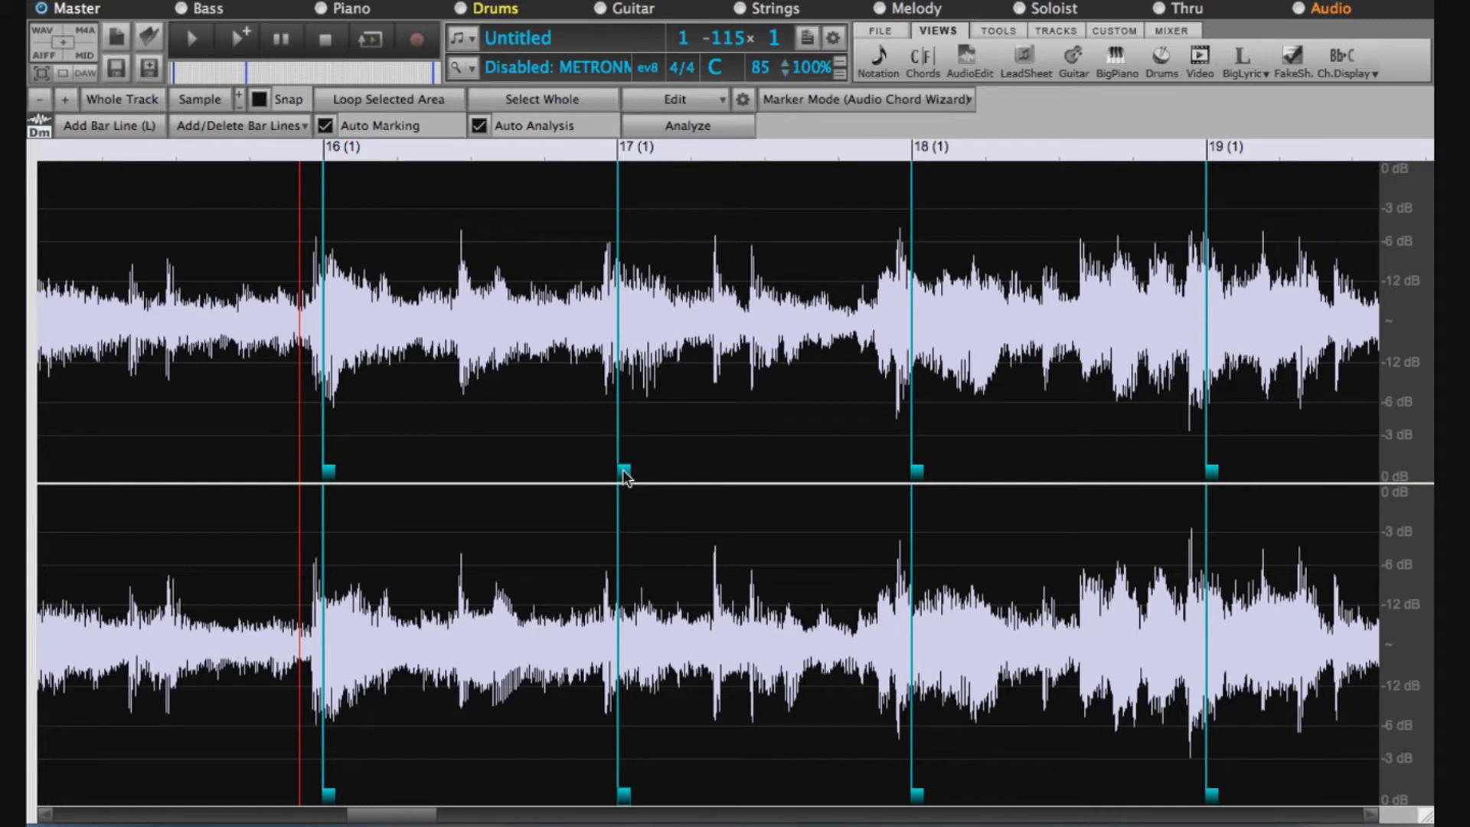
{"action": "left_click_drag", "start_coordinate": [624, 473], "coordinate": [612, 475]}
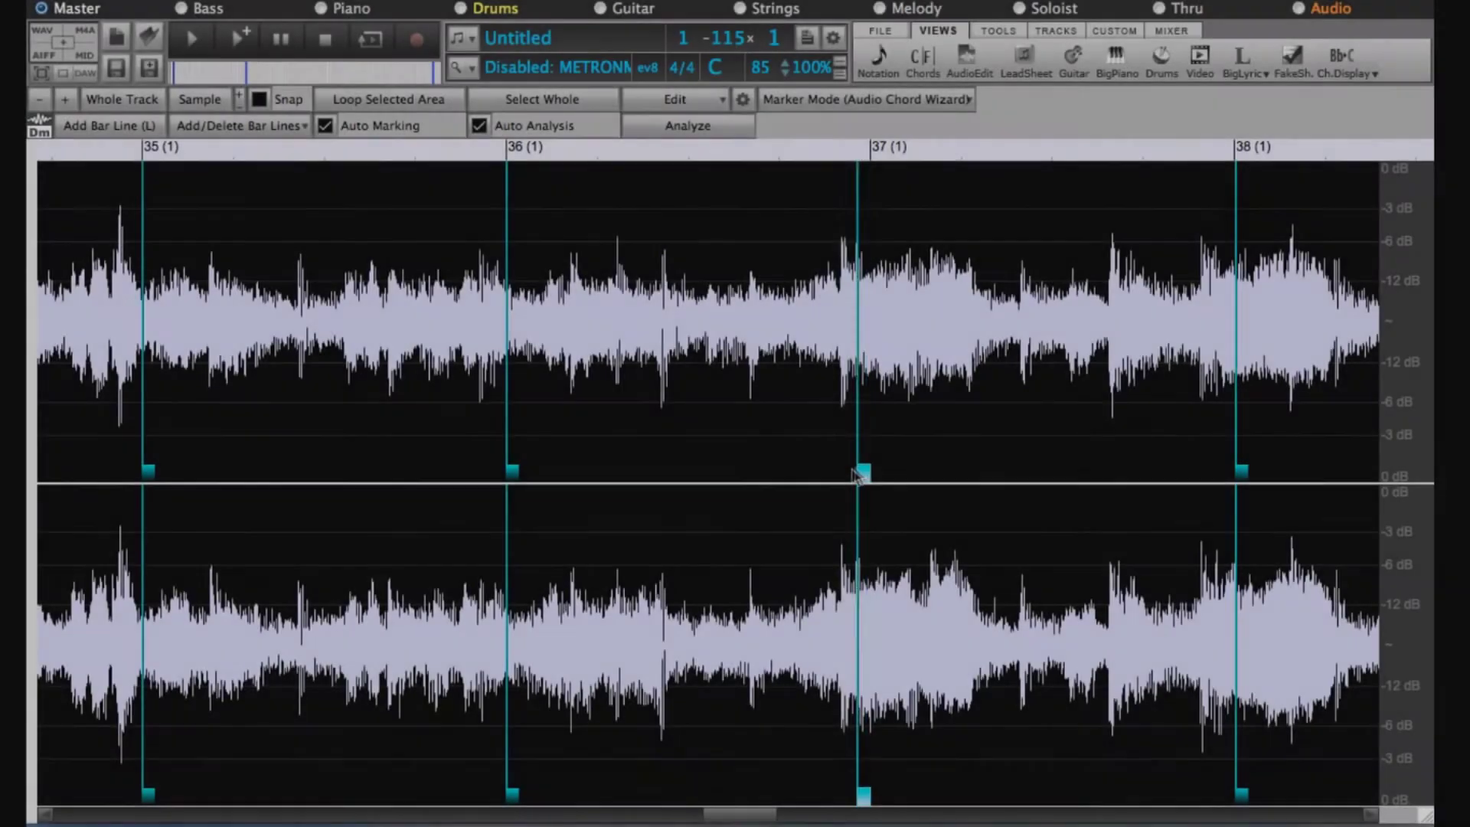
{"action": "left_click_drag", "start_coordinate": [858, 474], "coordinate": [843, 475]}
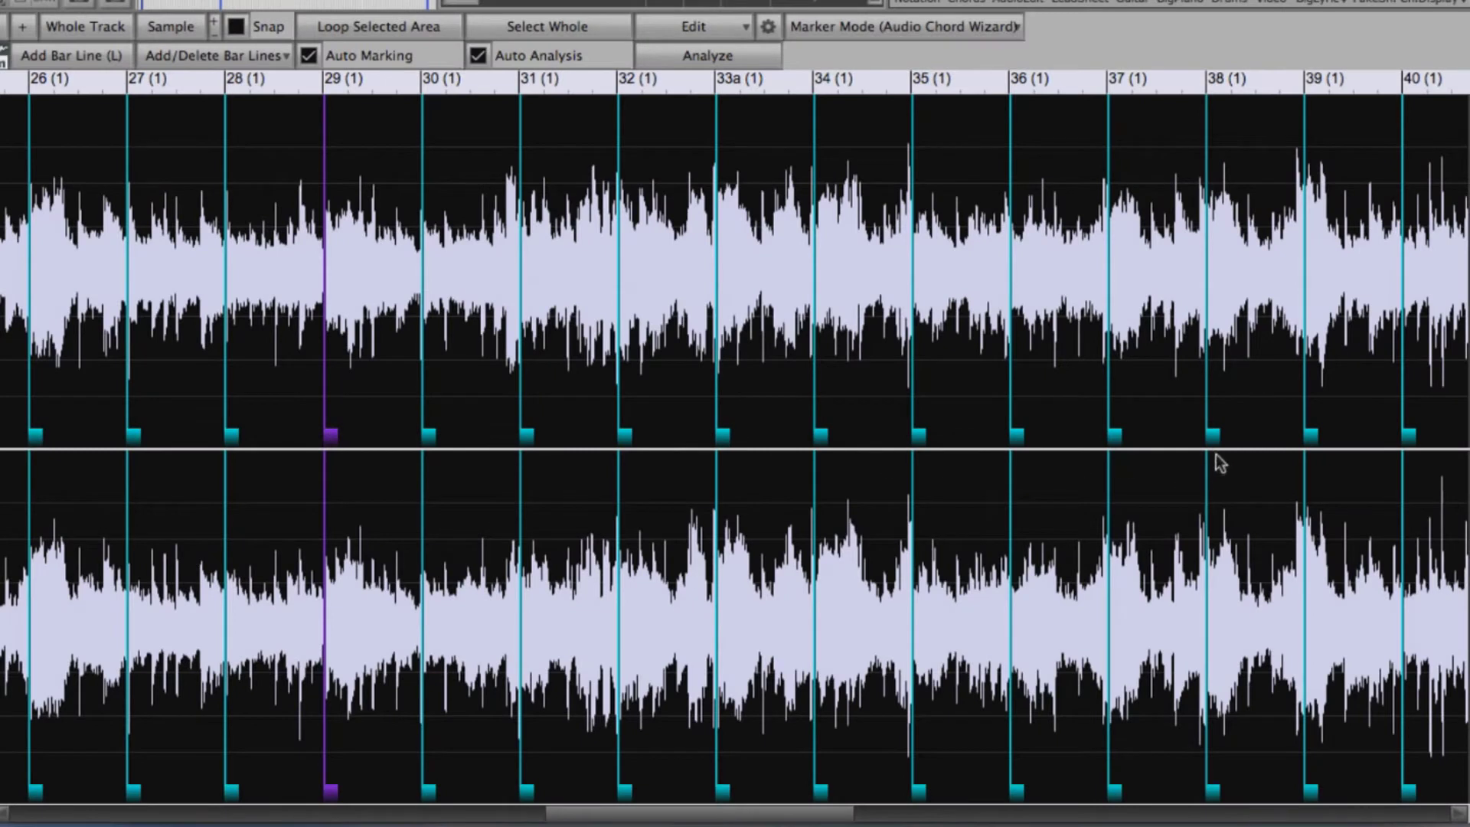
{"action": "left_click_drag", "start_coordinate": [1212, 436], "coordinate": [1205, 438]}
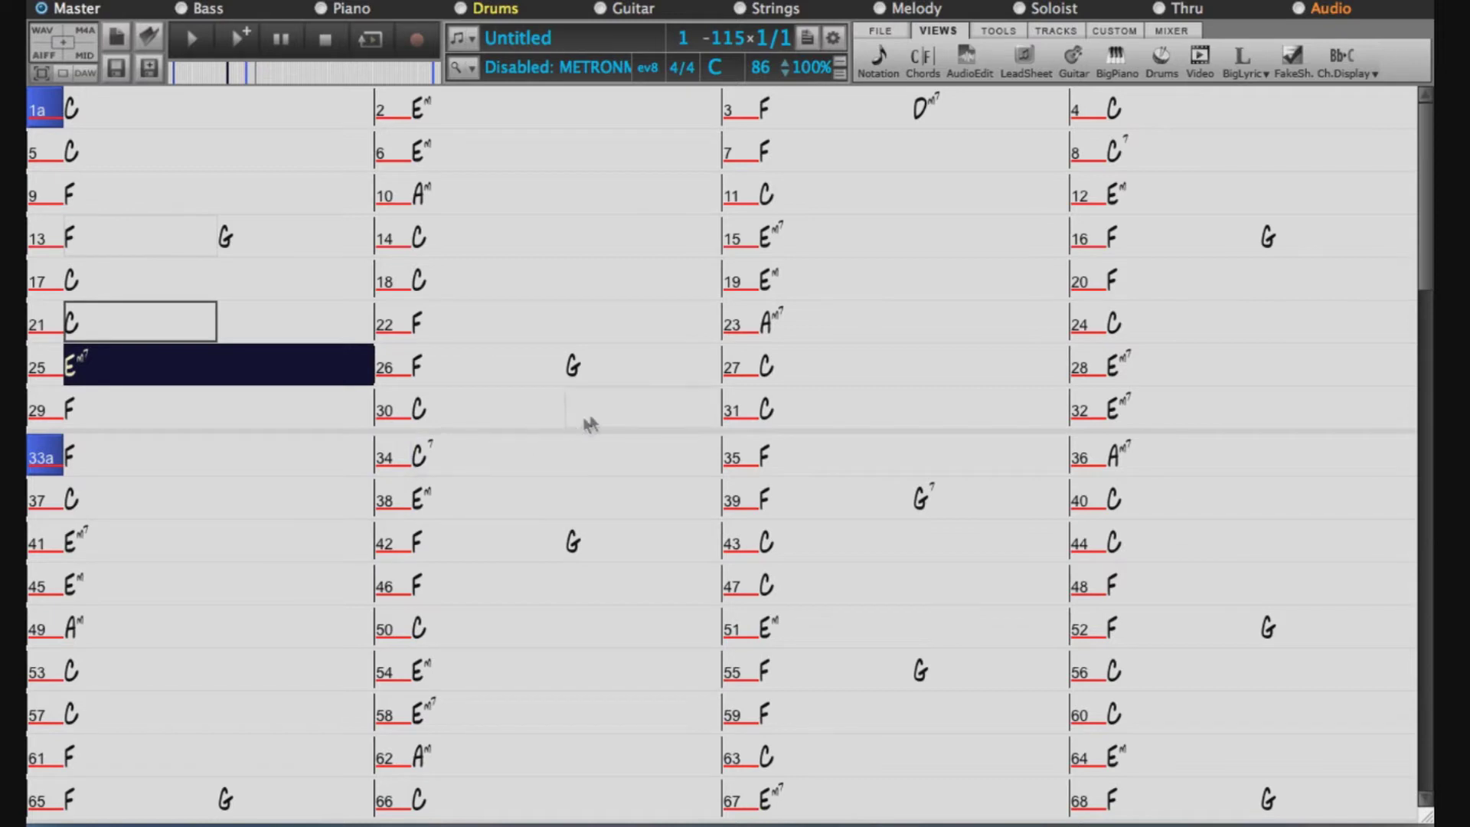
Step: Add a part marker at bar 27, remove the one at bar 33, and play from bar 53
{"action": "left_click", "coordinate": [745, 367]}
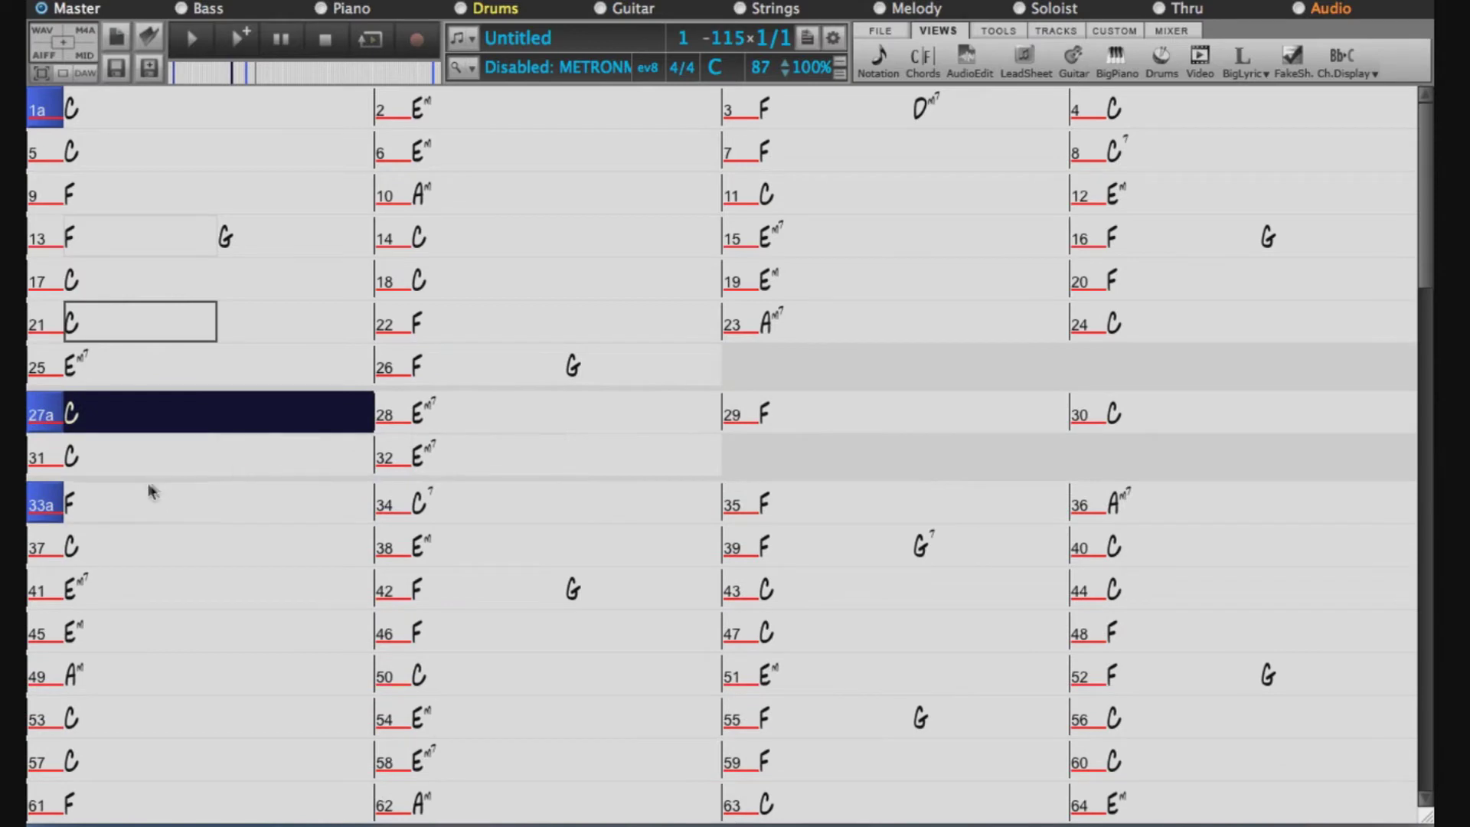
{"action": "left_click", "coordinate": [43, 505]}
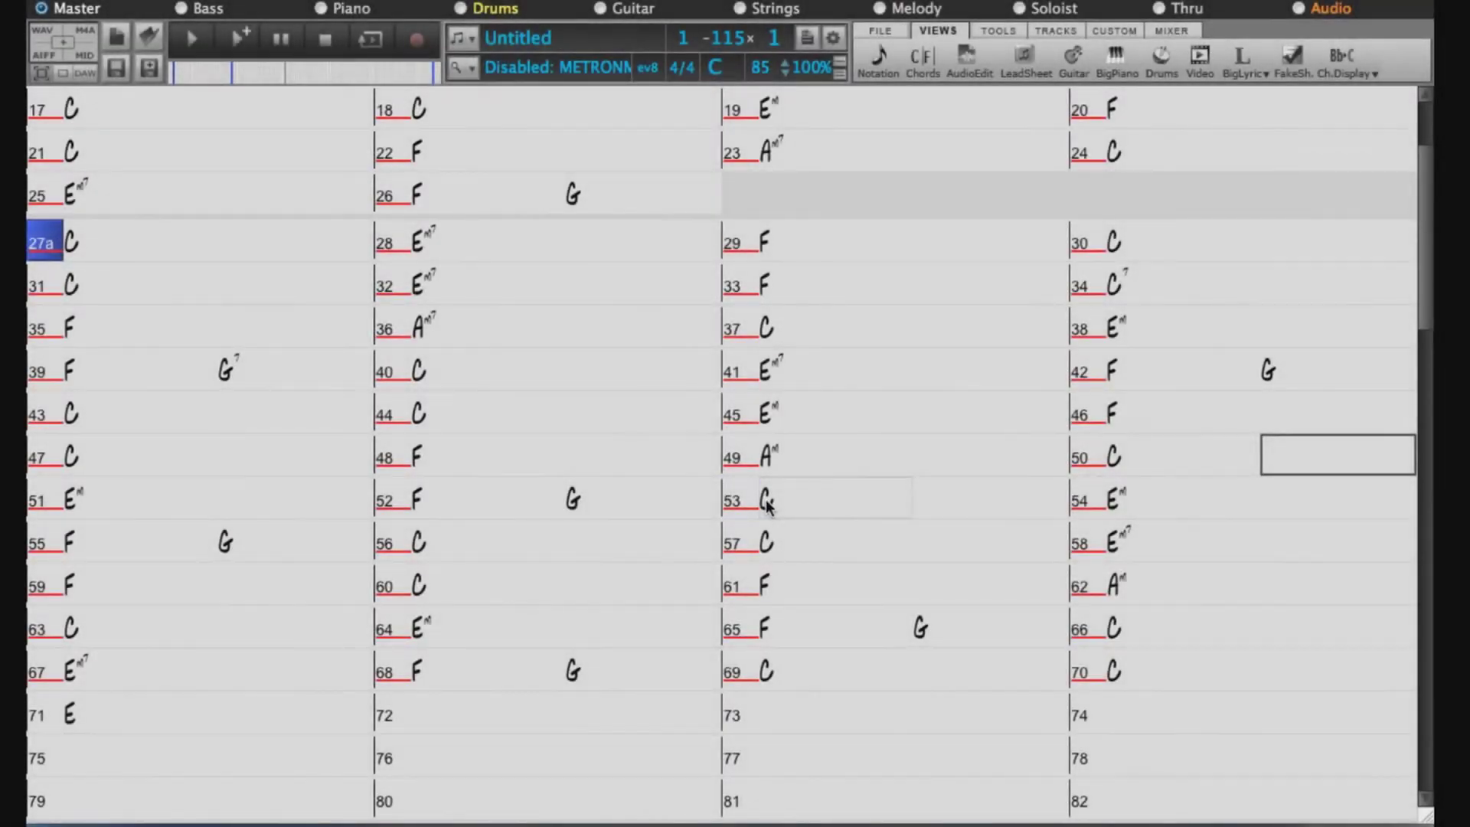
{"action": "left_click", "coordinate": [767, 501]}
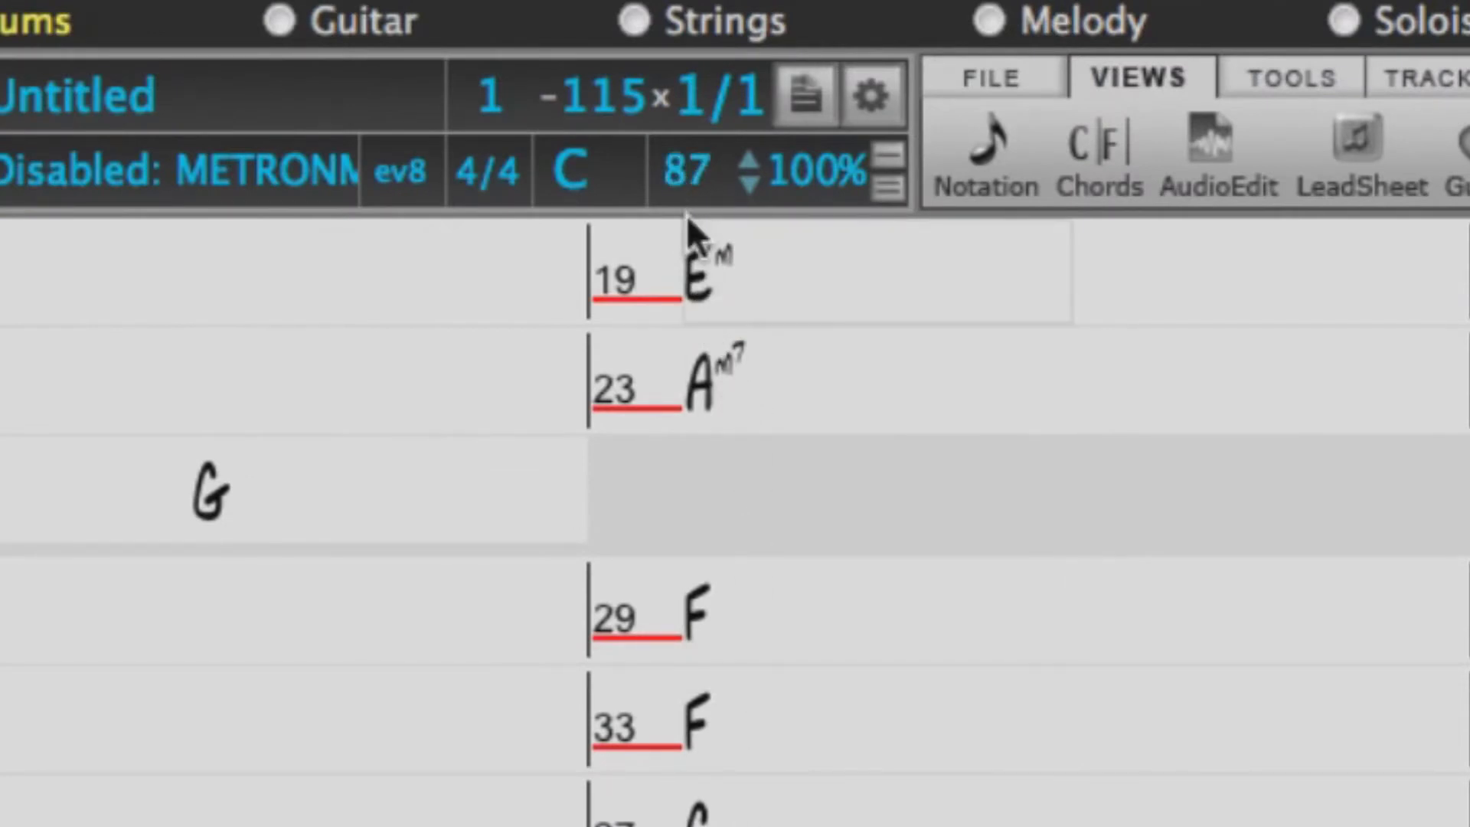
{"action": "key", "text": "]"}
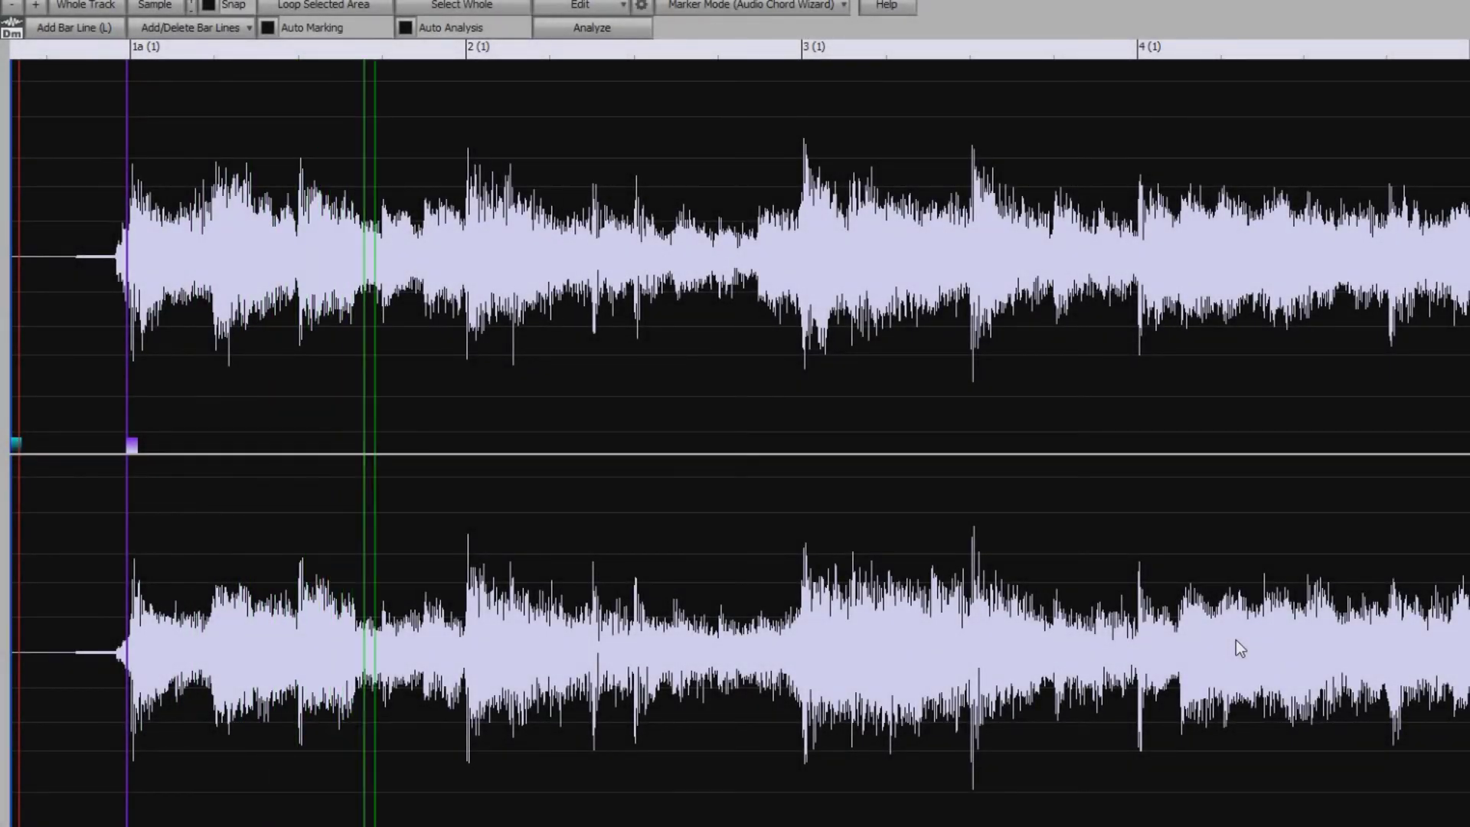
Step: During playback, press L on each downbeat to mark bar lines at bars 2–4 and 6–8
{"action": "key", "text": "l"}
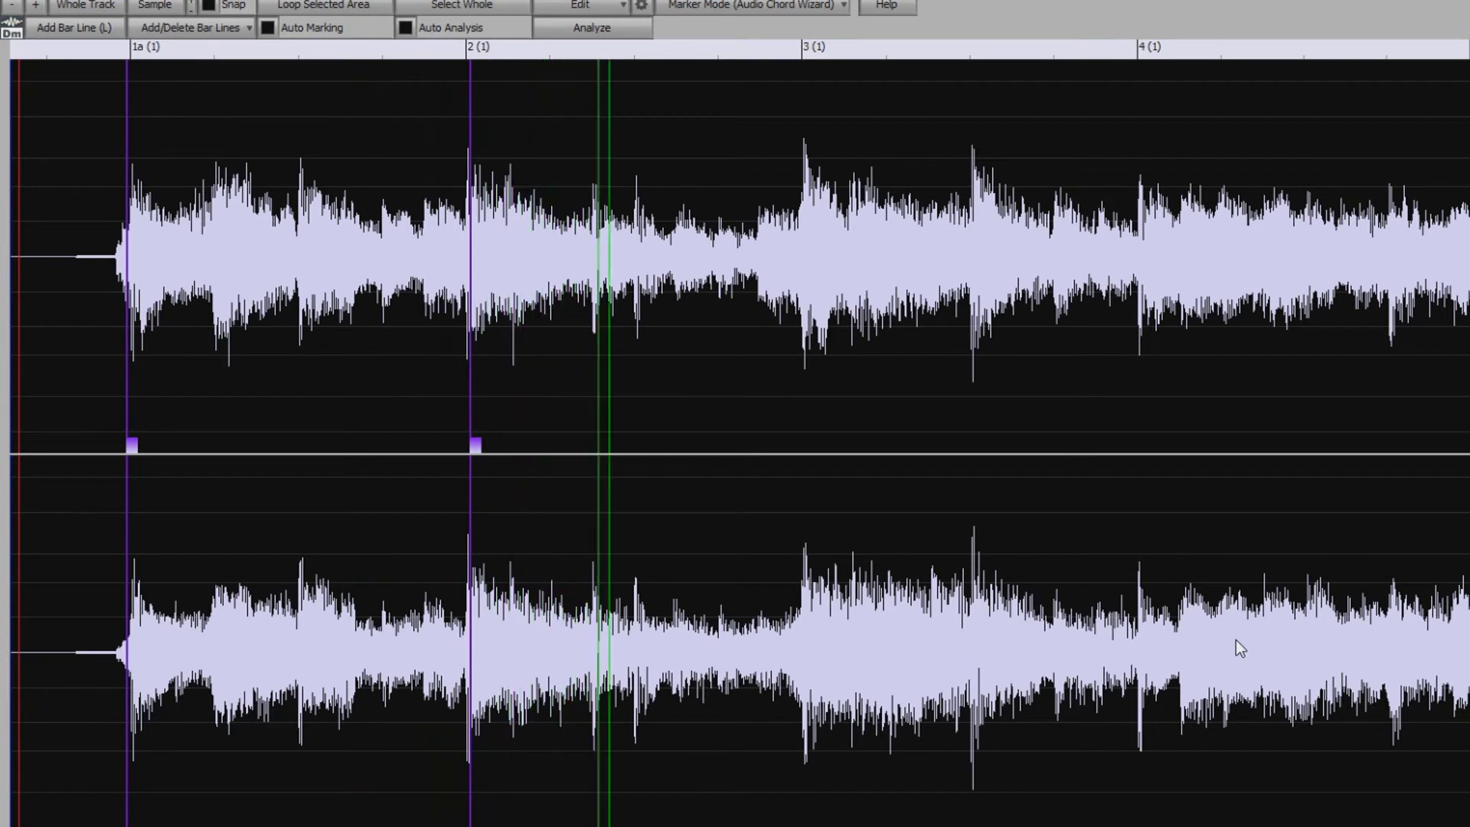
{"action": "key", "text": "l"}
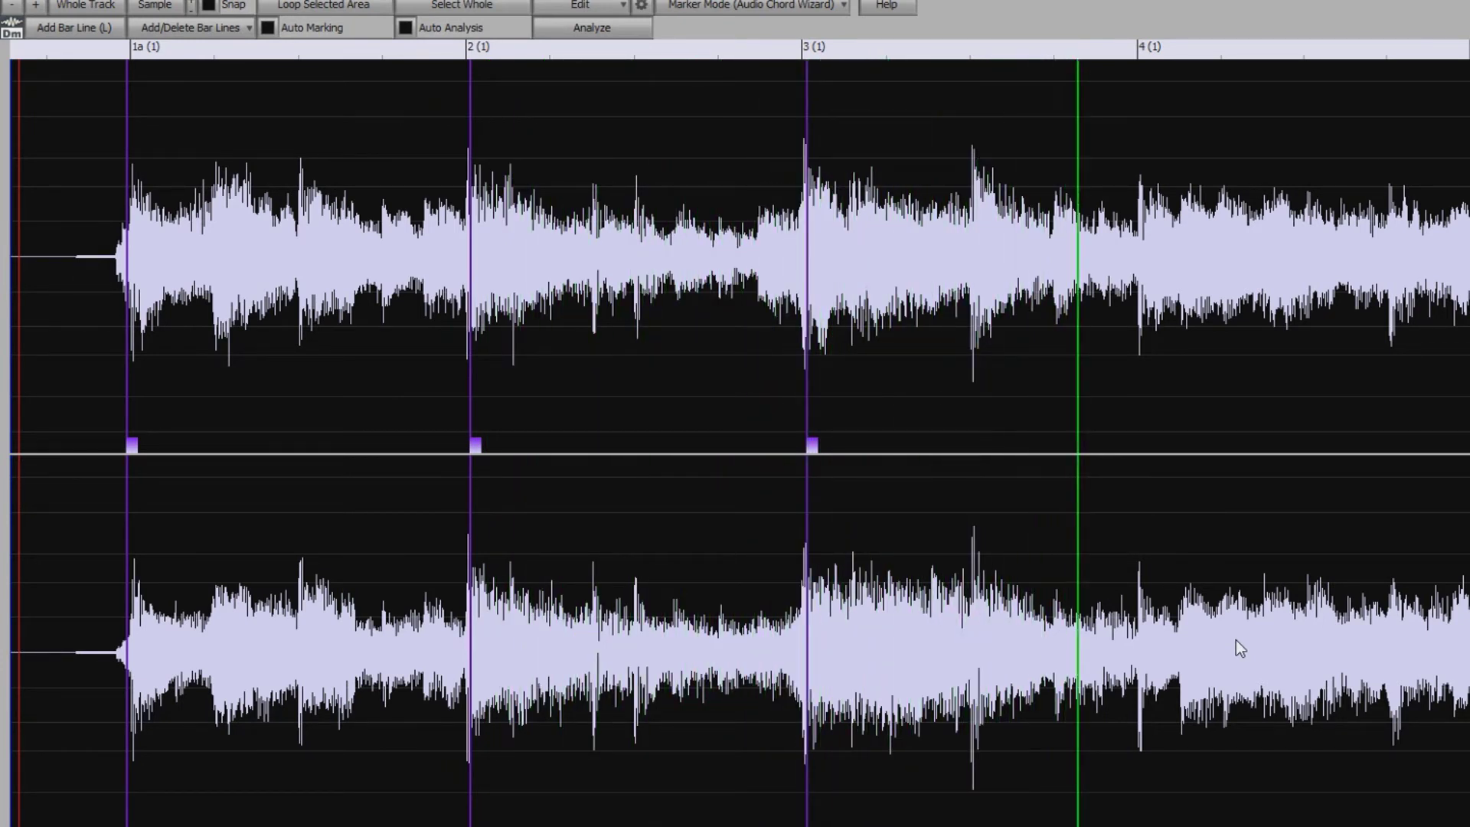
{"action": "key", "text": "l"}
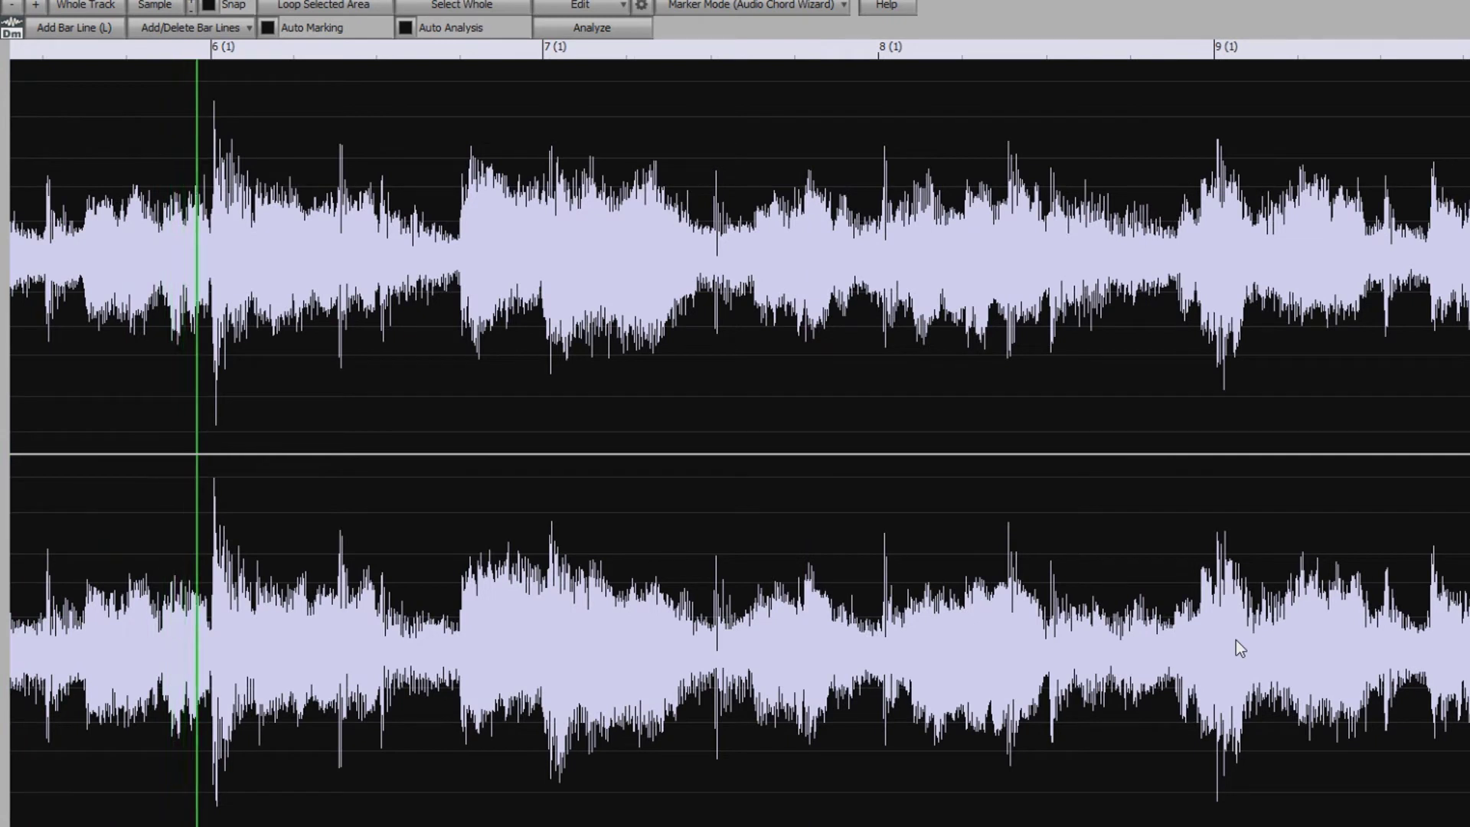
{"action": "key", "text": "l"}
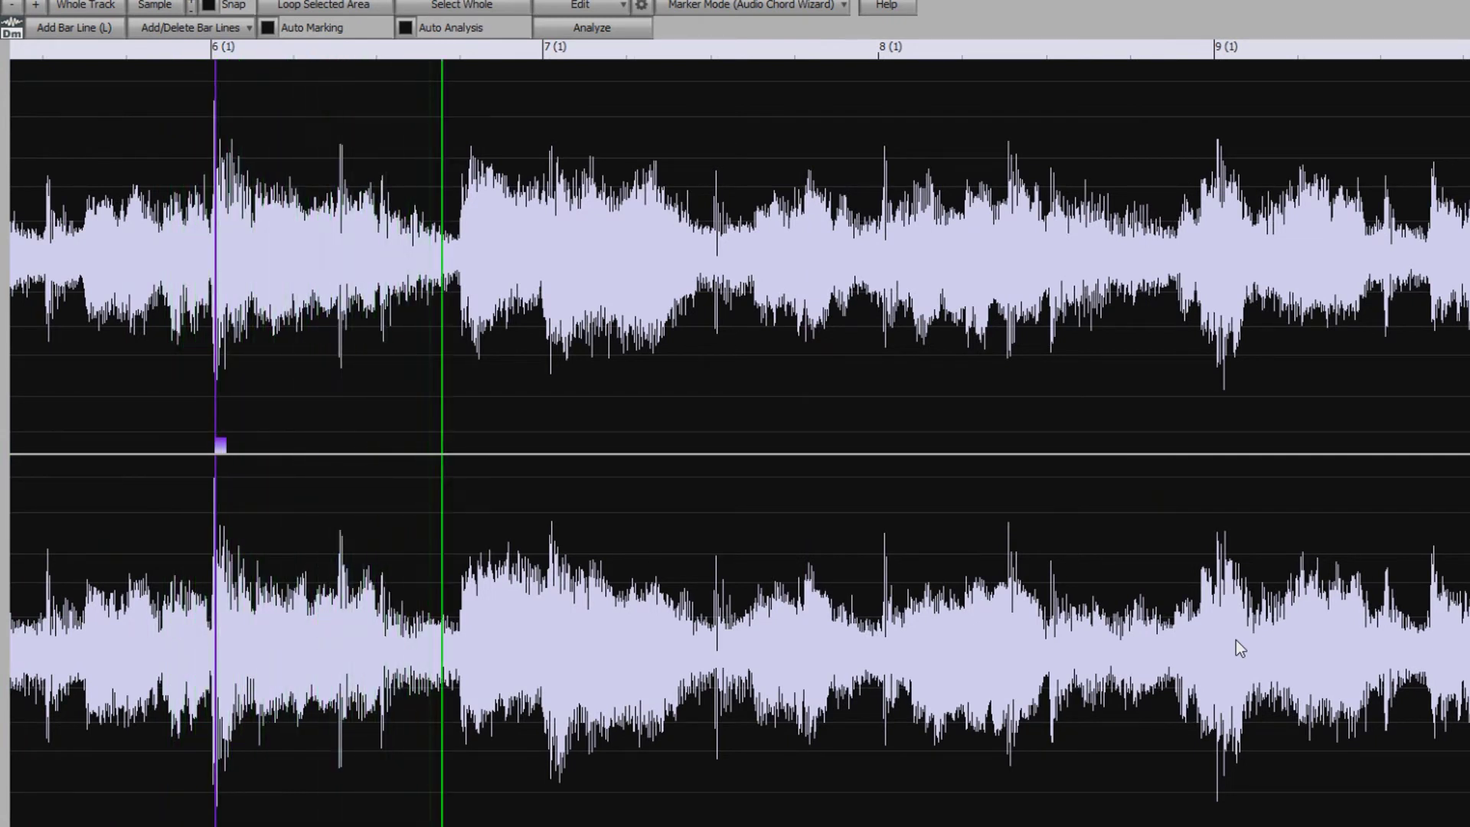
{"action": "key", "text": "l"}
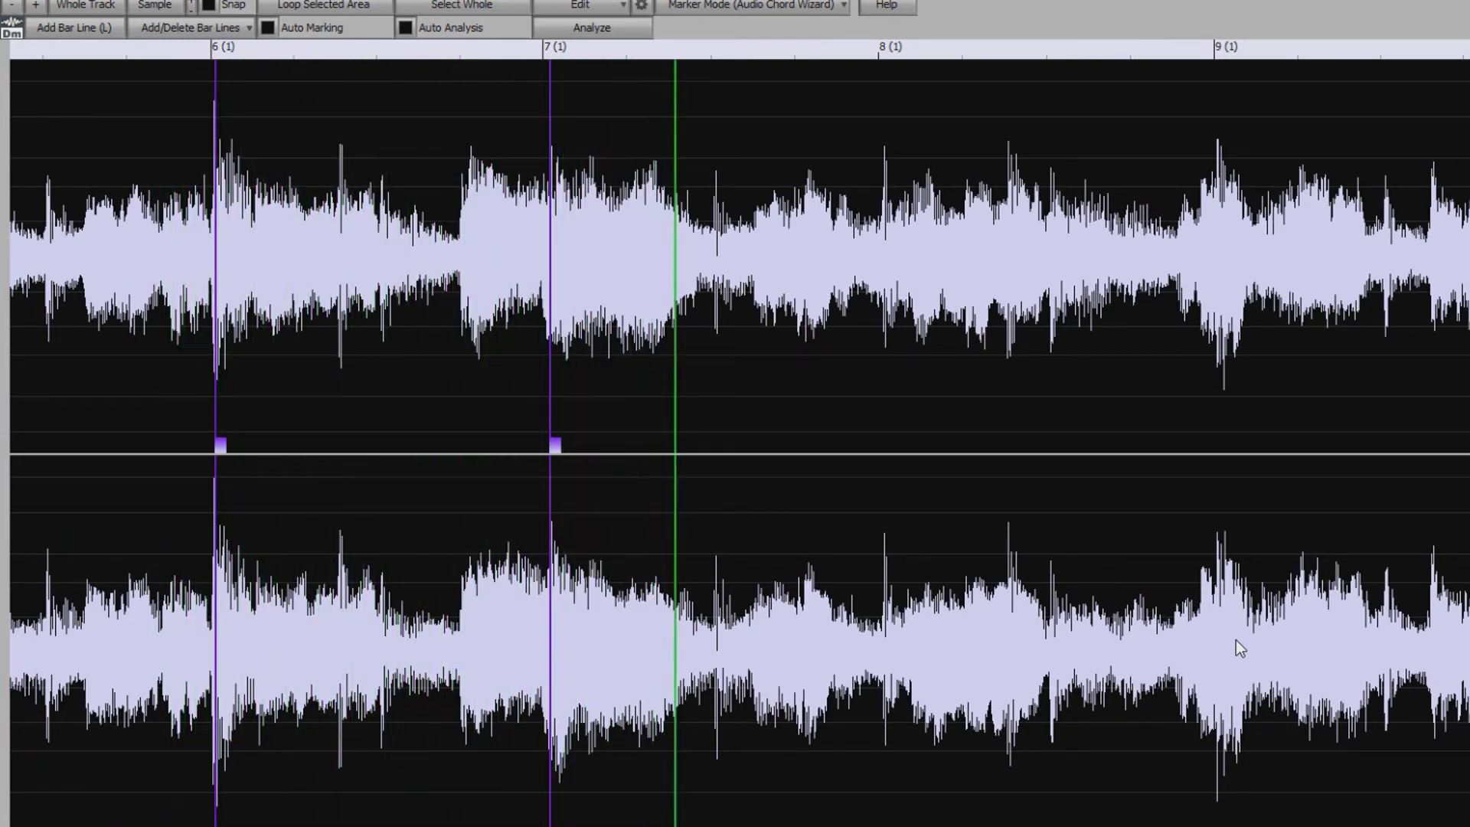
{"action": "key", "text": "l"}
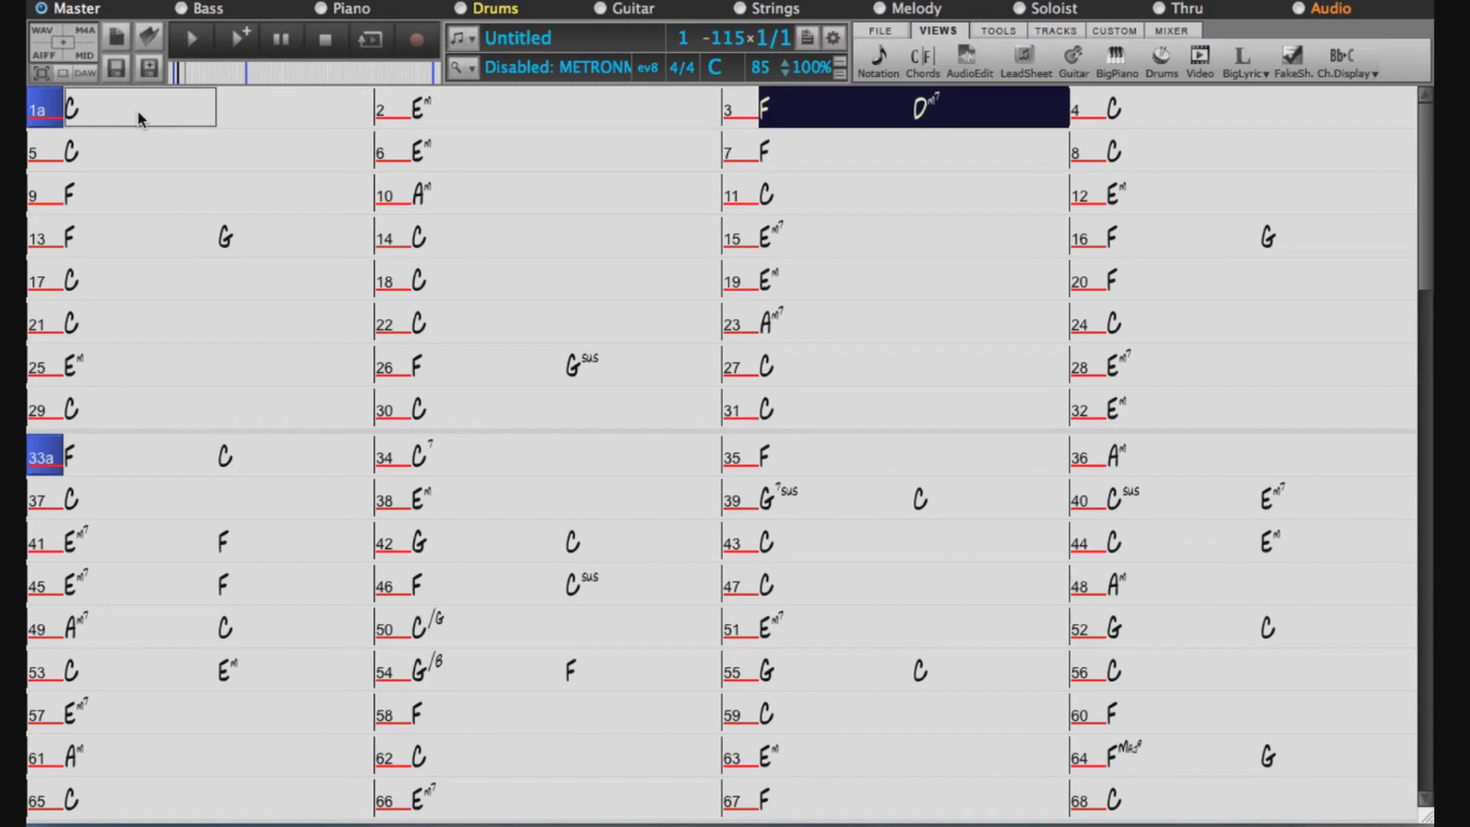
Step: Switch the song's METRONM1.STY style from disabled to 'Style is Enabled'
{"action": "left_click", "coordinate": [506, 68]}
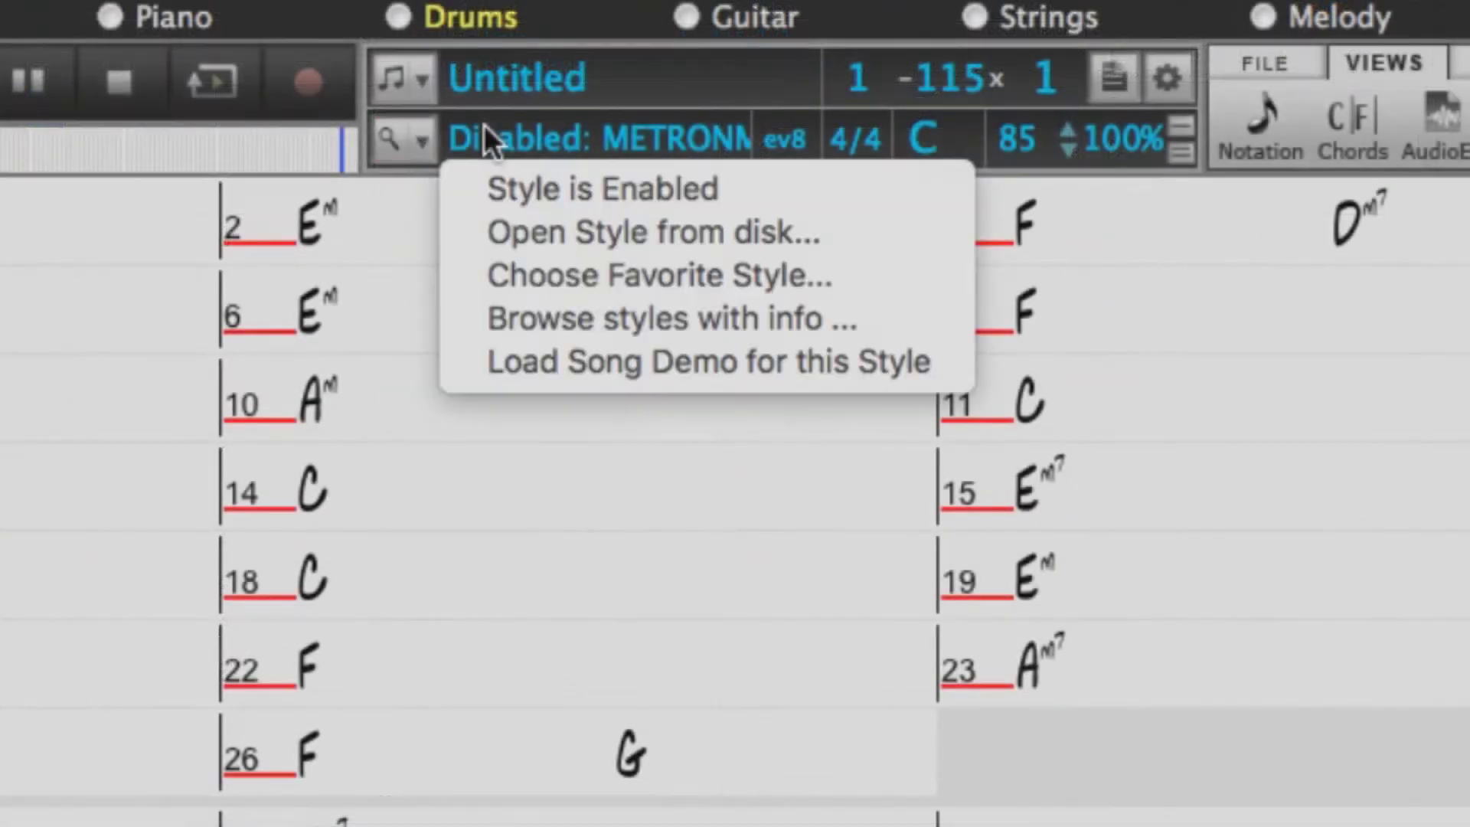
{"action": "left_click", "coordinate": [611, 182]}
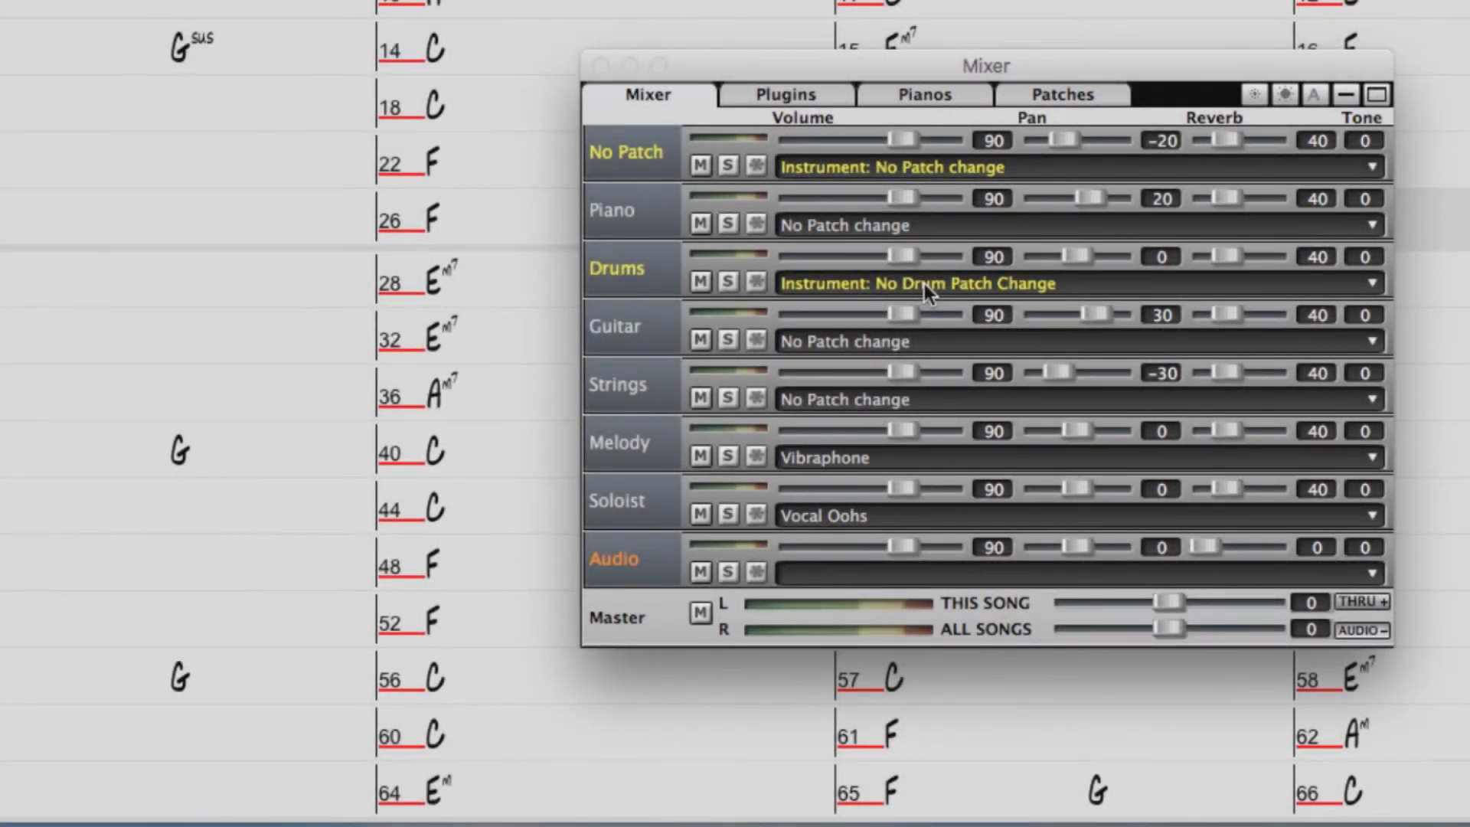
Step: Give the drums track the PercussionFX/Rainstick - long.wav loop, found by filtering for 'percussionfx'
{"action": "left_click", "coordinate": [924, 282]}
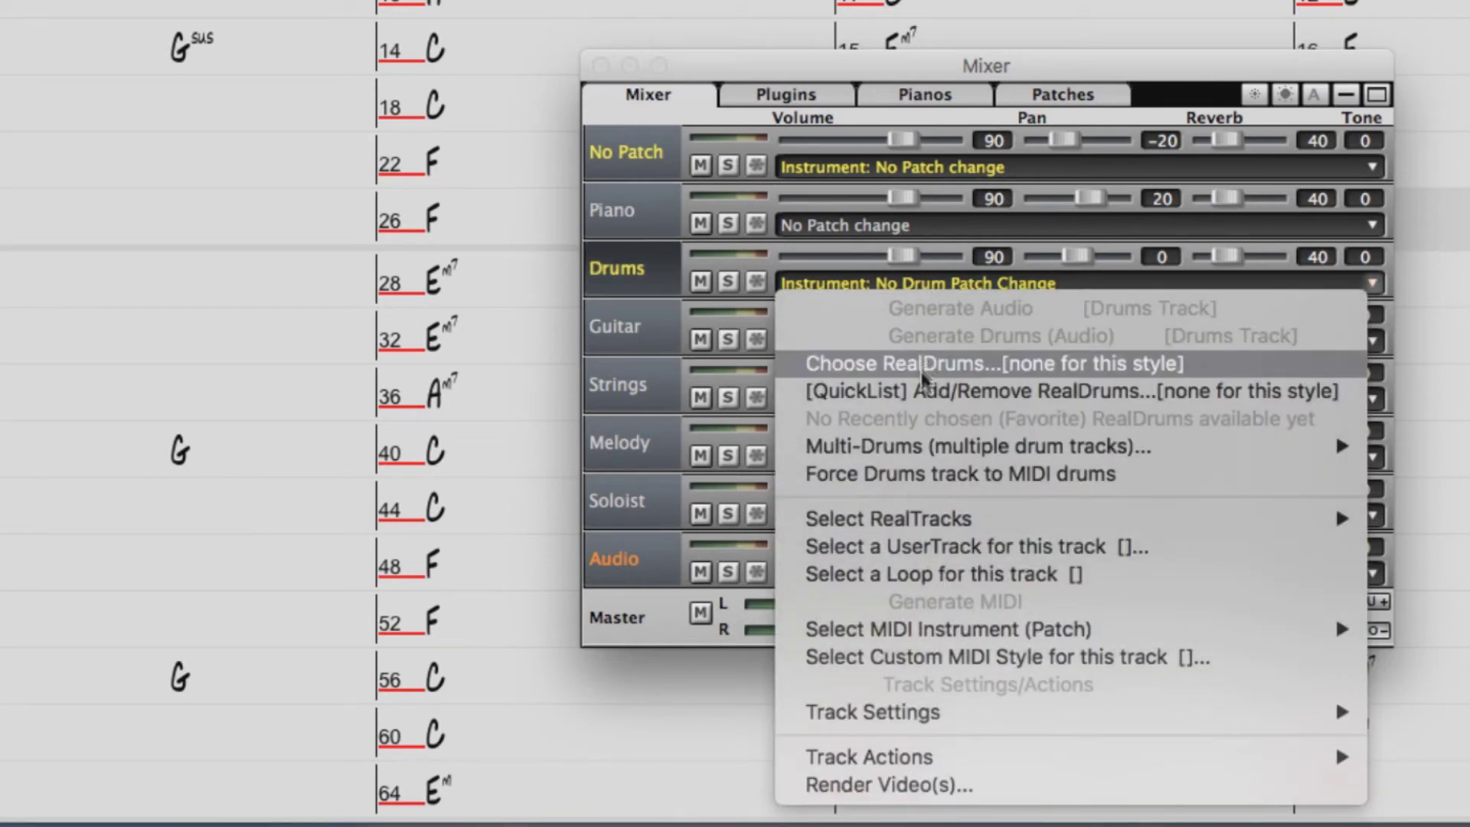
{"action": "mouse_move", "coordinate": [922, 528]}
{"action": "left_click", "coordinate": [921, 573]}
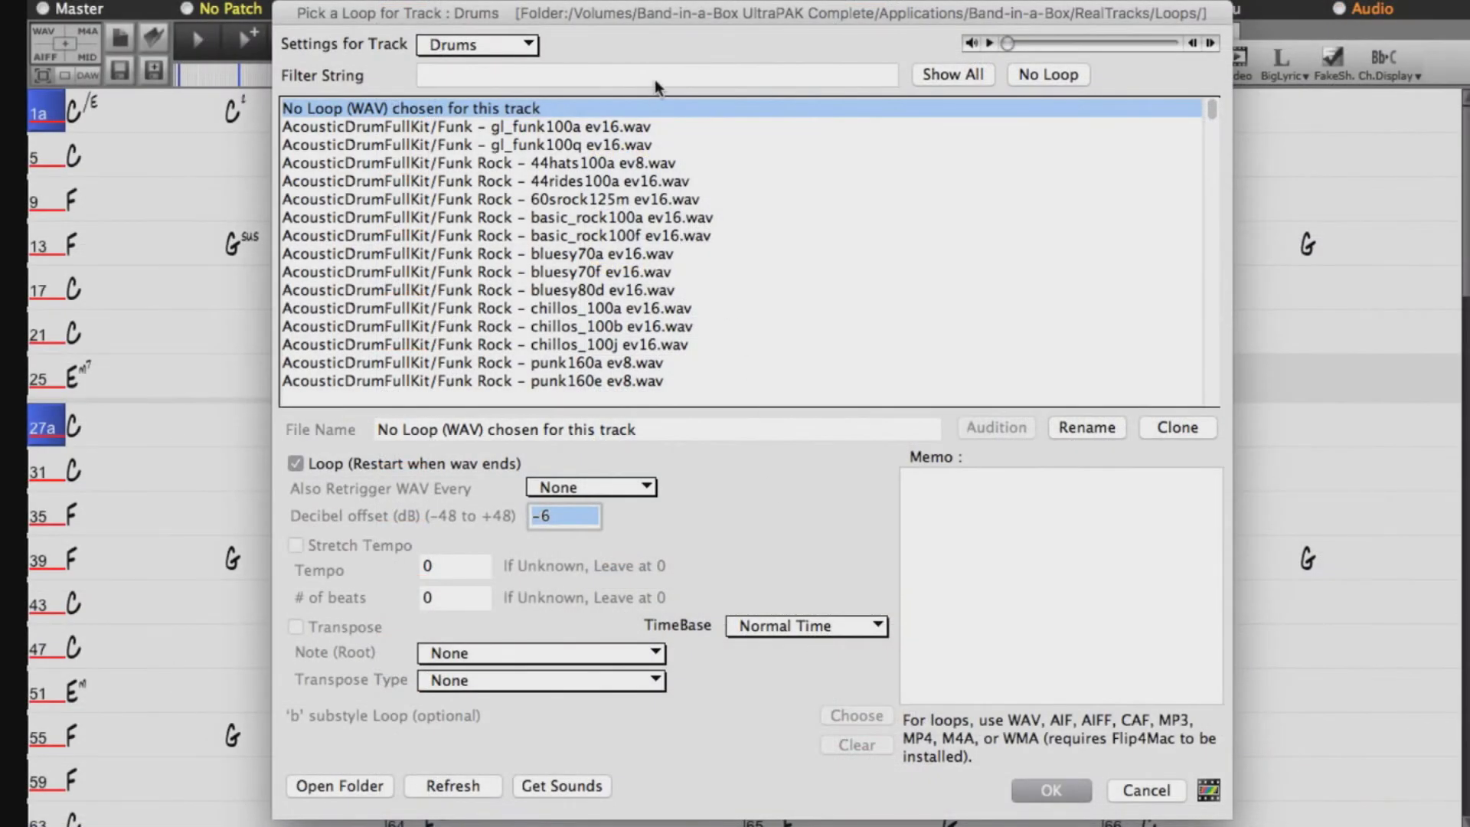
{"action": "left_click", "coordinate": [654, 80]}
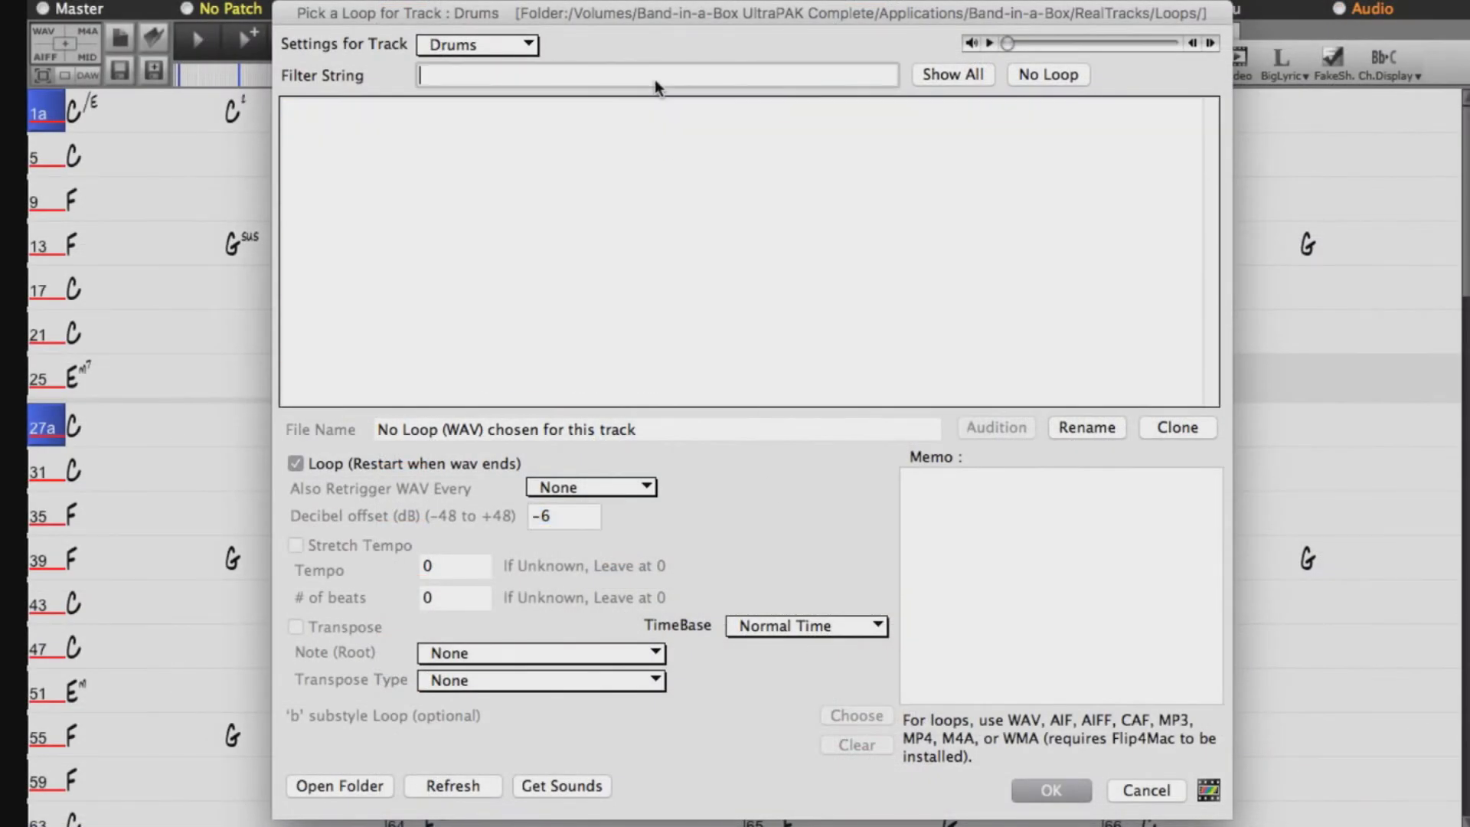
{"action": "type", "text": "percussionfx"}
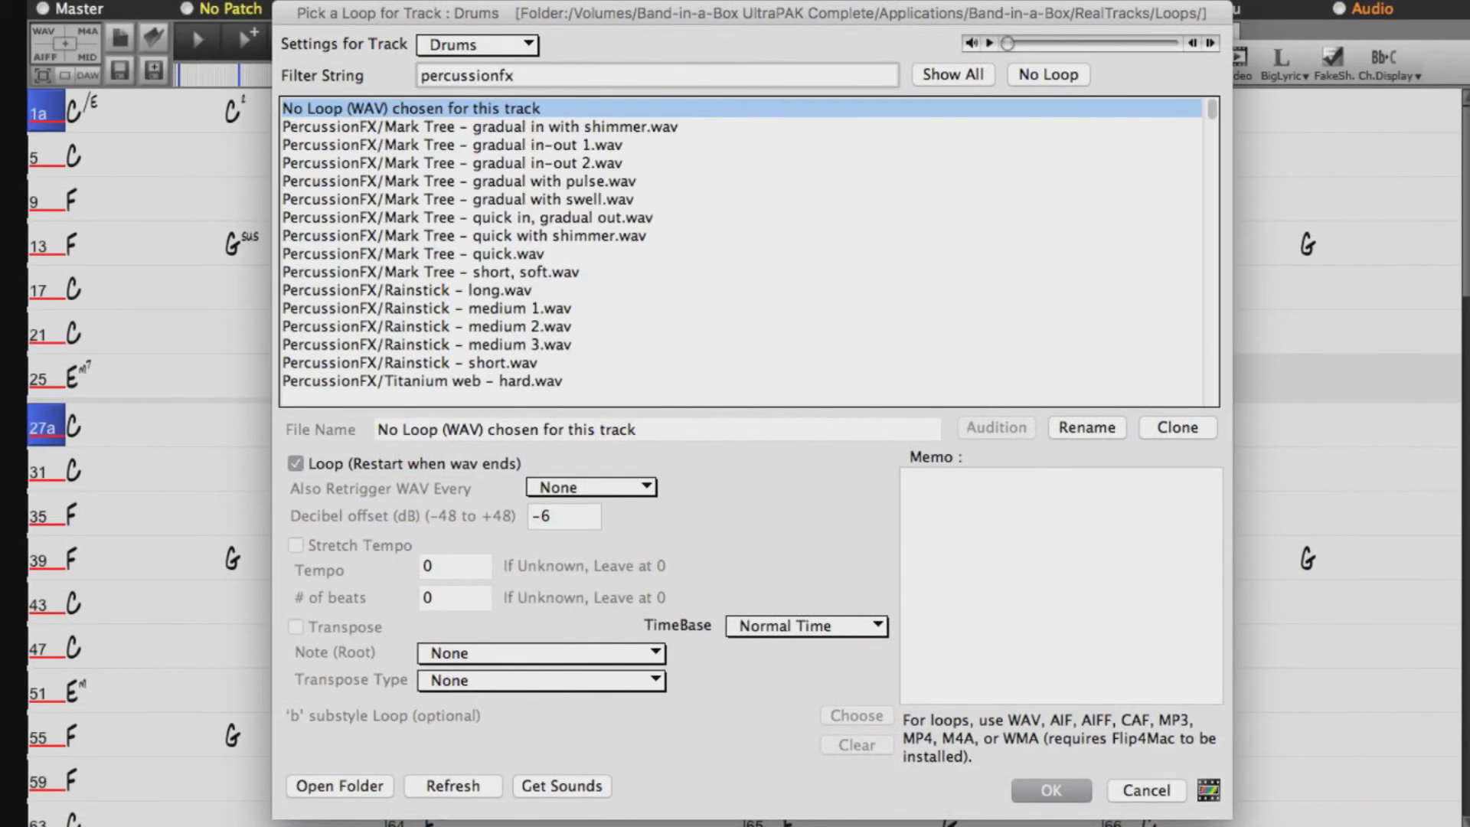
{"action": "left_click", "coordinate": [503, 293]}
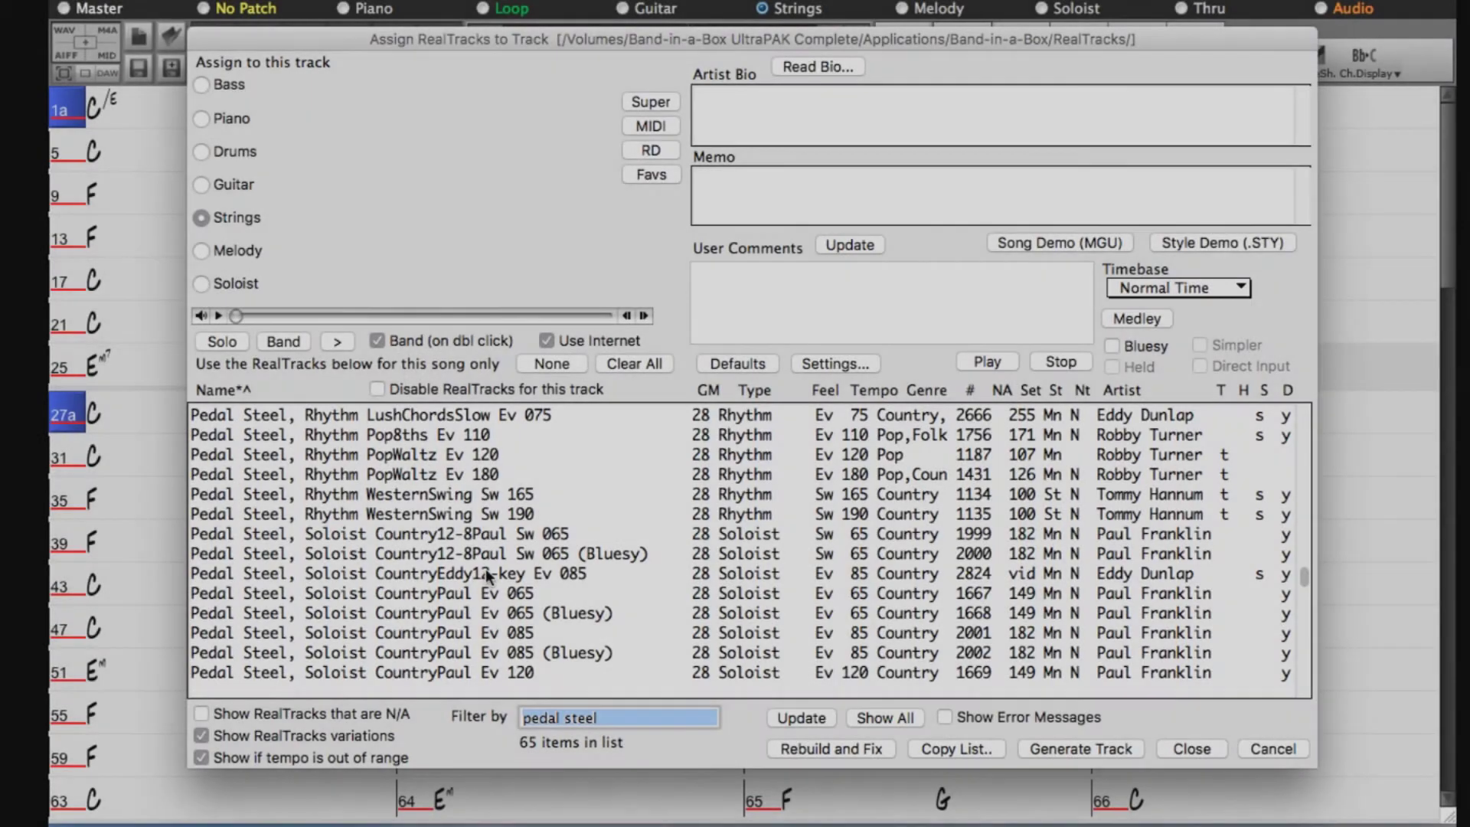
{"action": "left_click", "coordinate": [485, 574]}
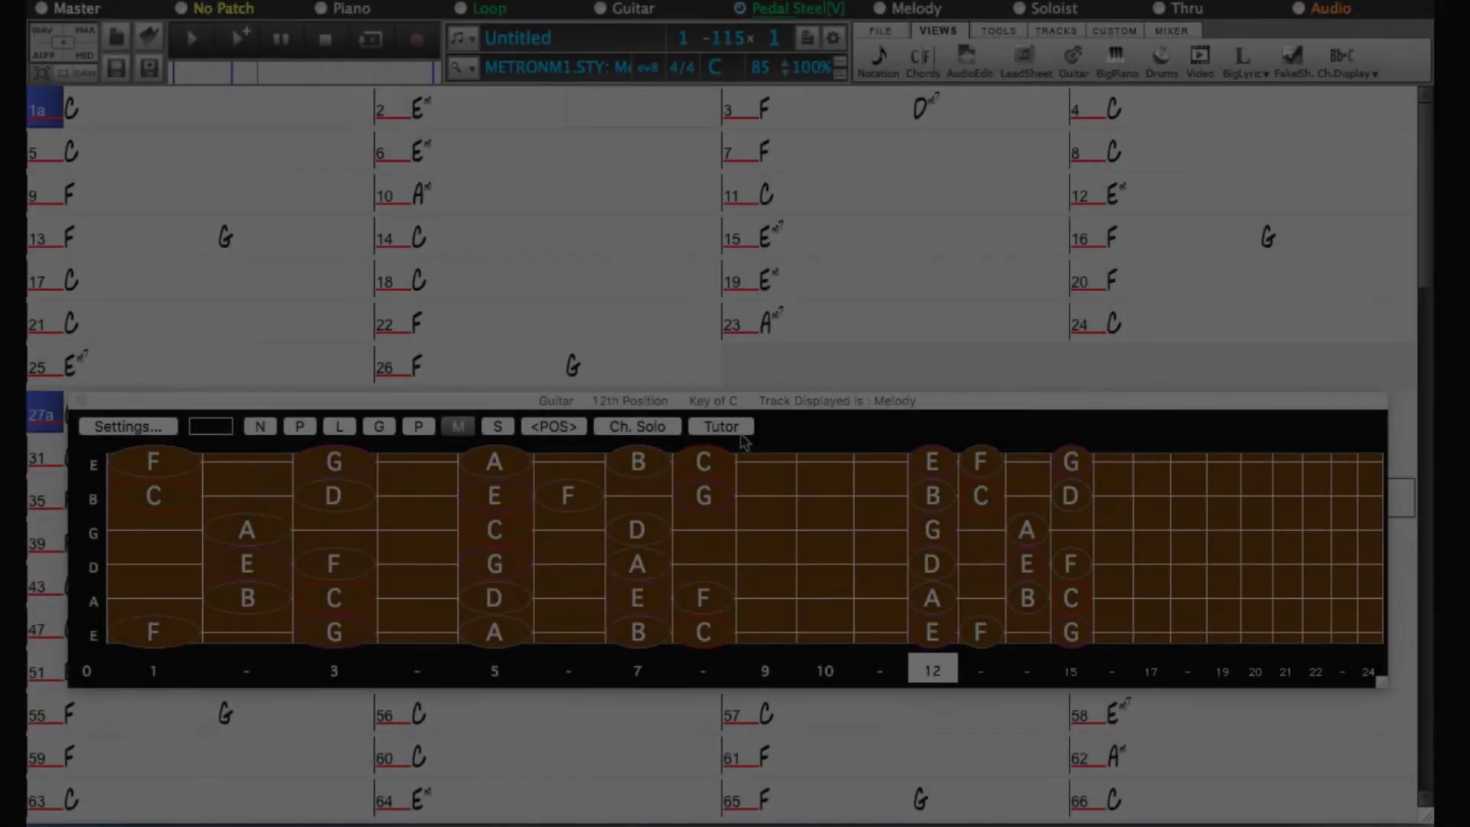
Step: Enable the guitar Chord Tutor display using Folk Guitar - Simple chord voicings
{"action": "left_click", "coordinate": [720, 427]}
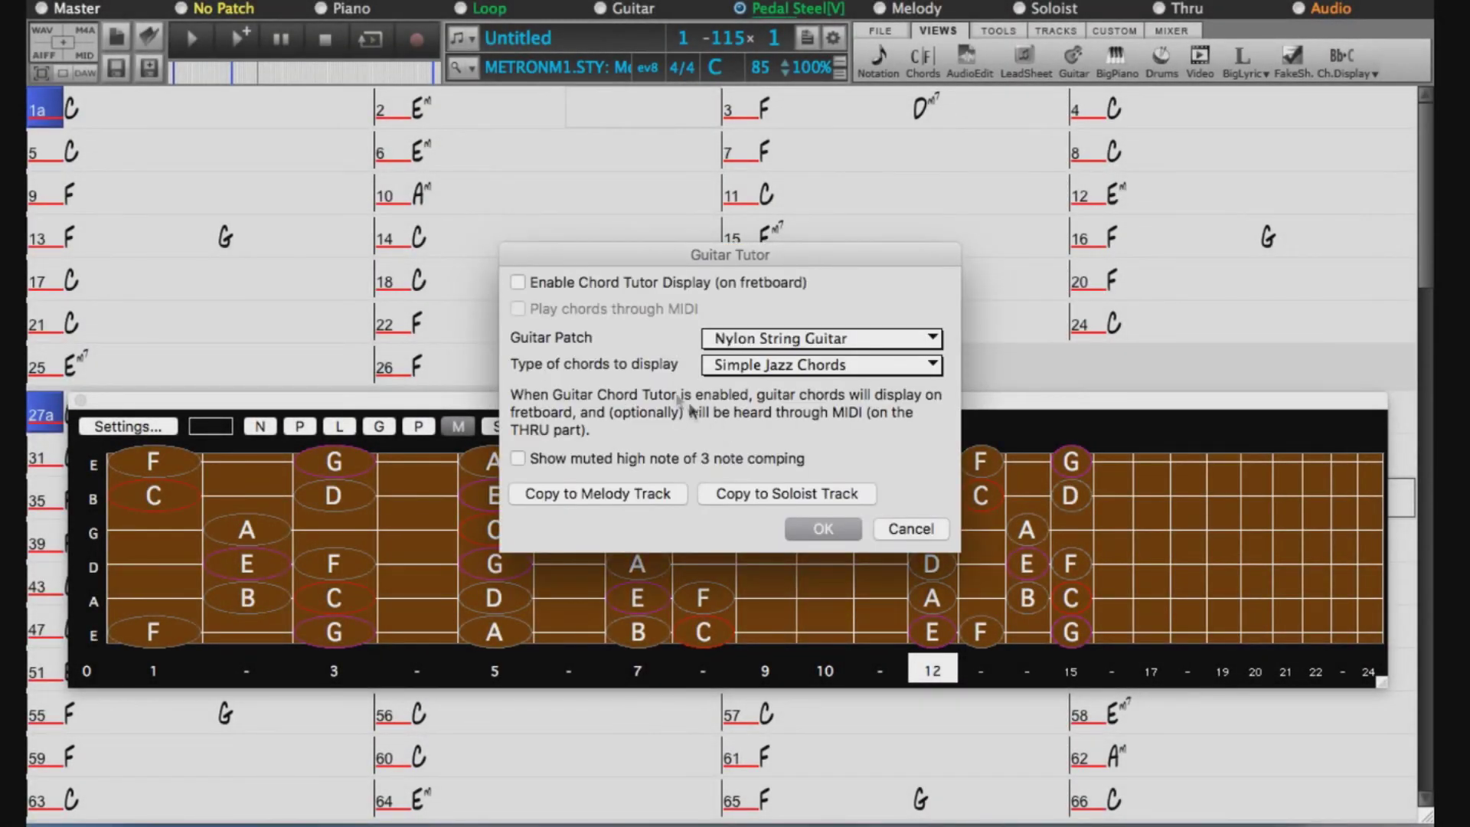
{"action": "left_click", "coordinate": [517, 283]}
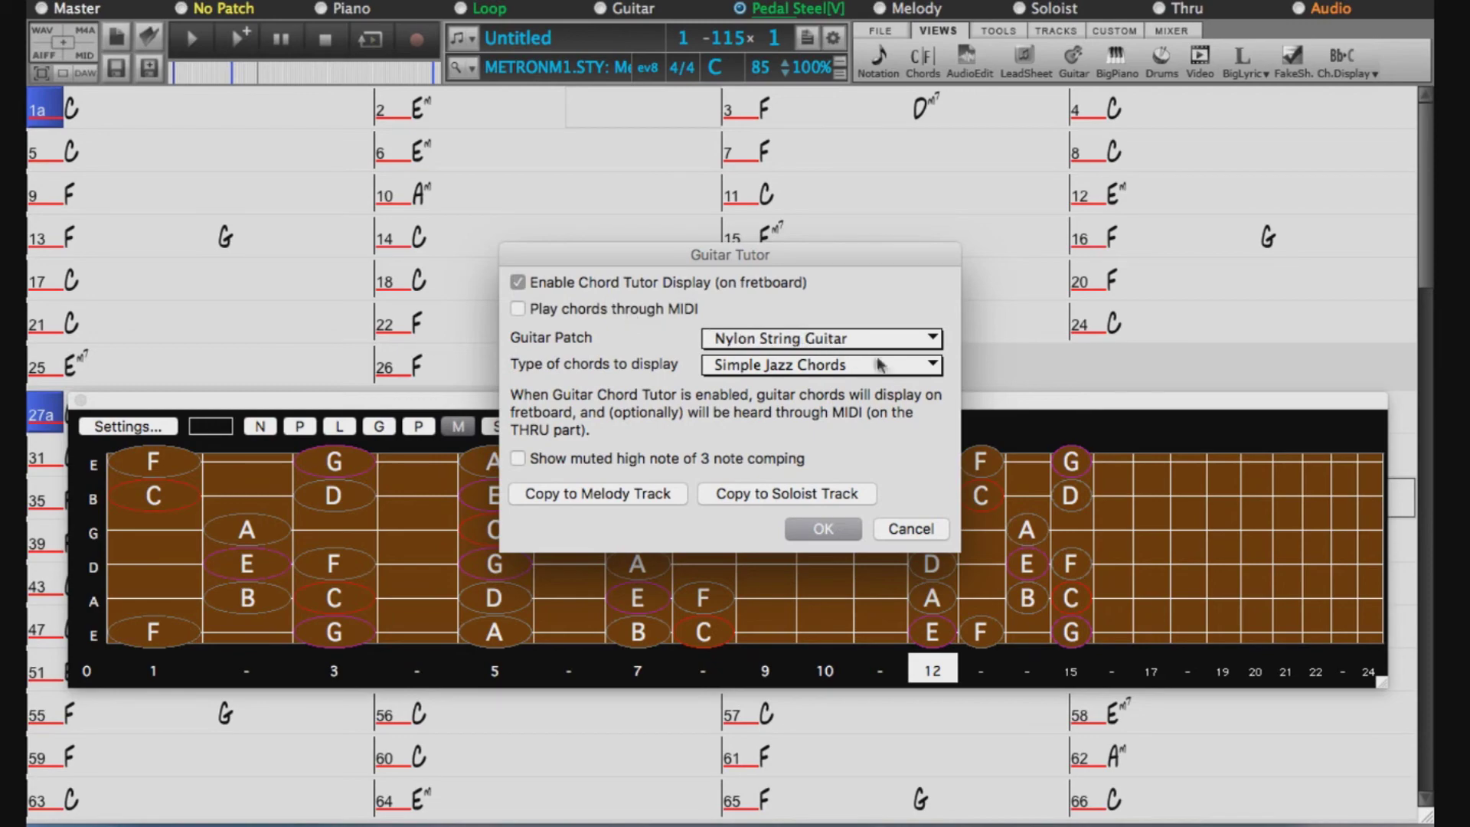
{"action": "left_click", "coordinate": [911, 366]}
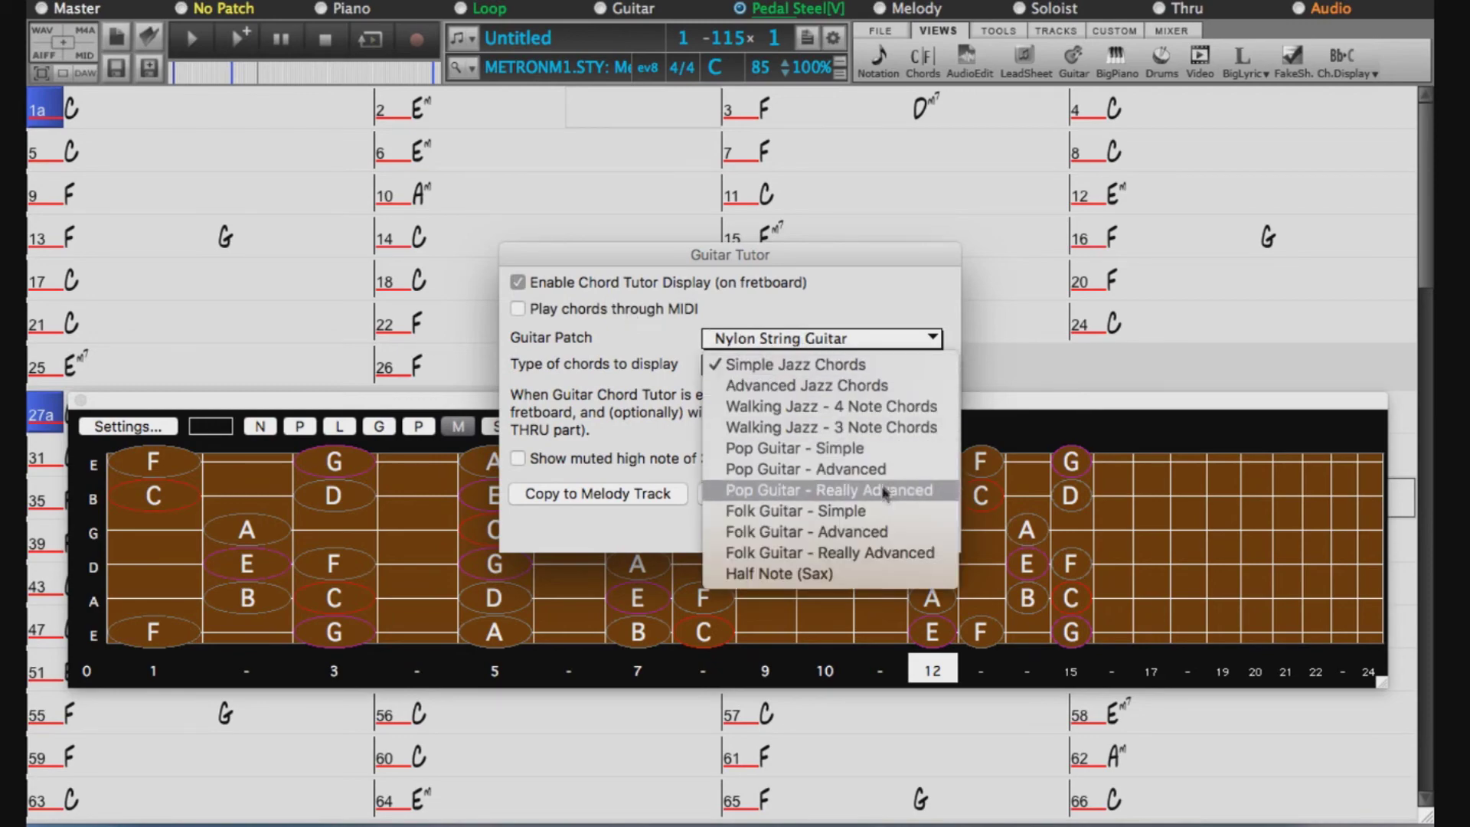
{"action": "left_click", "coordinate": [867, 511]}
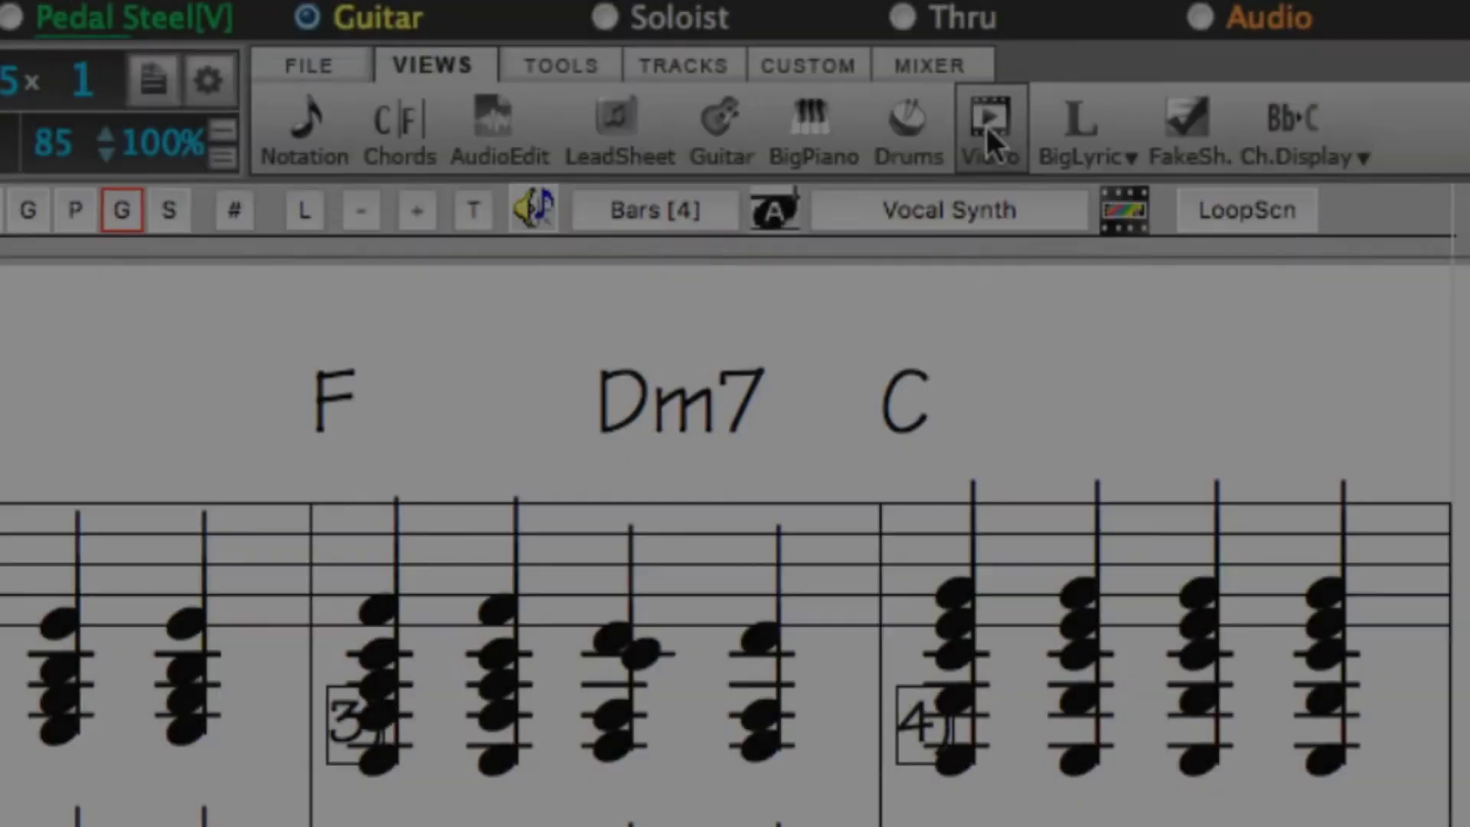
Step: Render a Guitar - notation video saved as 'Oh Shenandoah (with Guitar Notation)'
{"action": "left_click", "coordinate": [972, 128]}
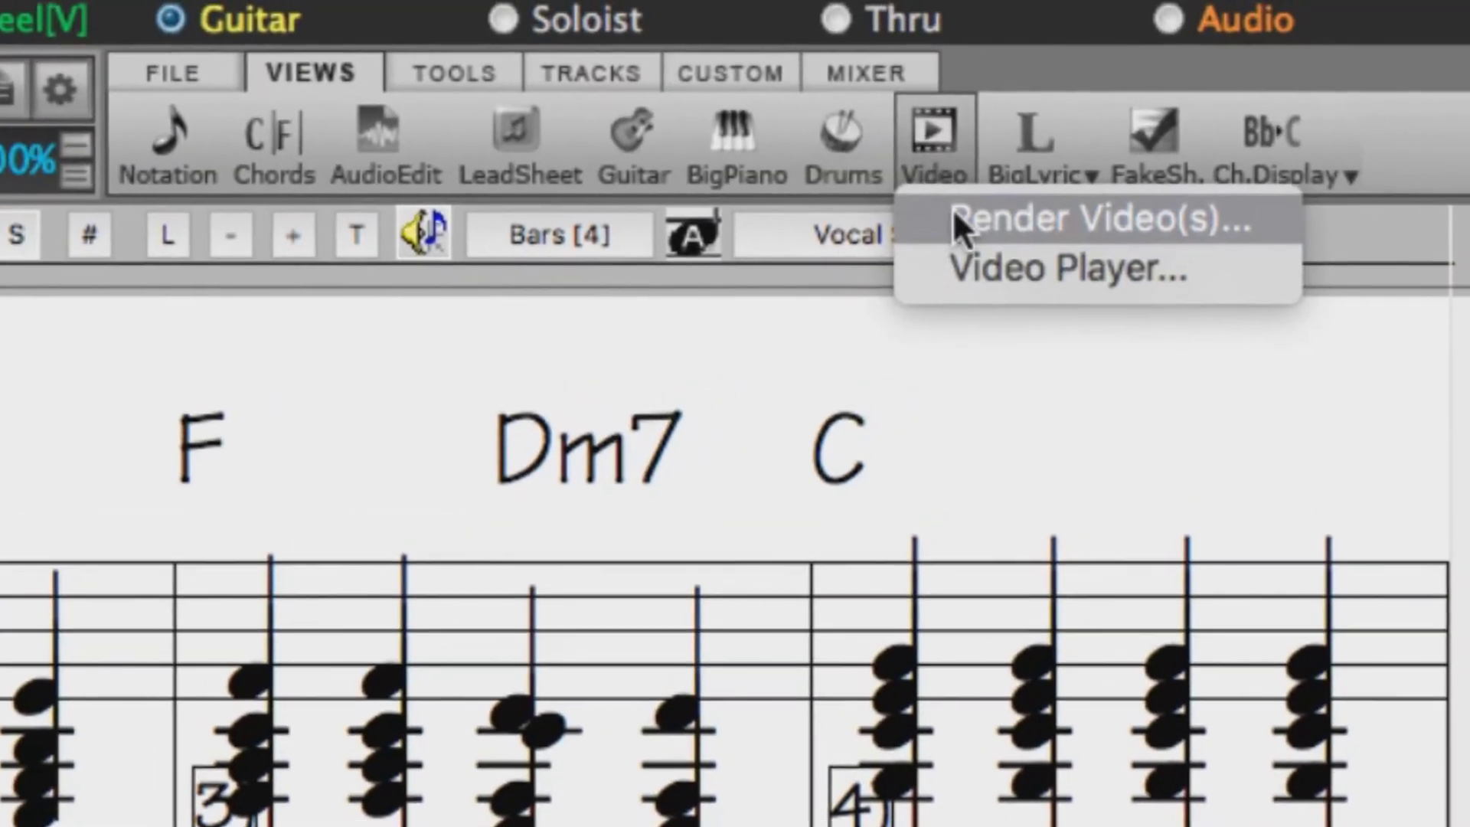
{"action": "left_click", "coordinate": [976, 212]}
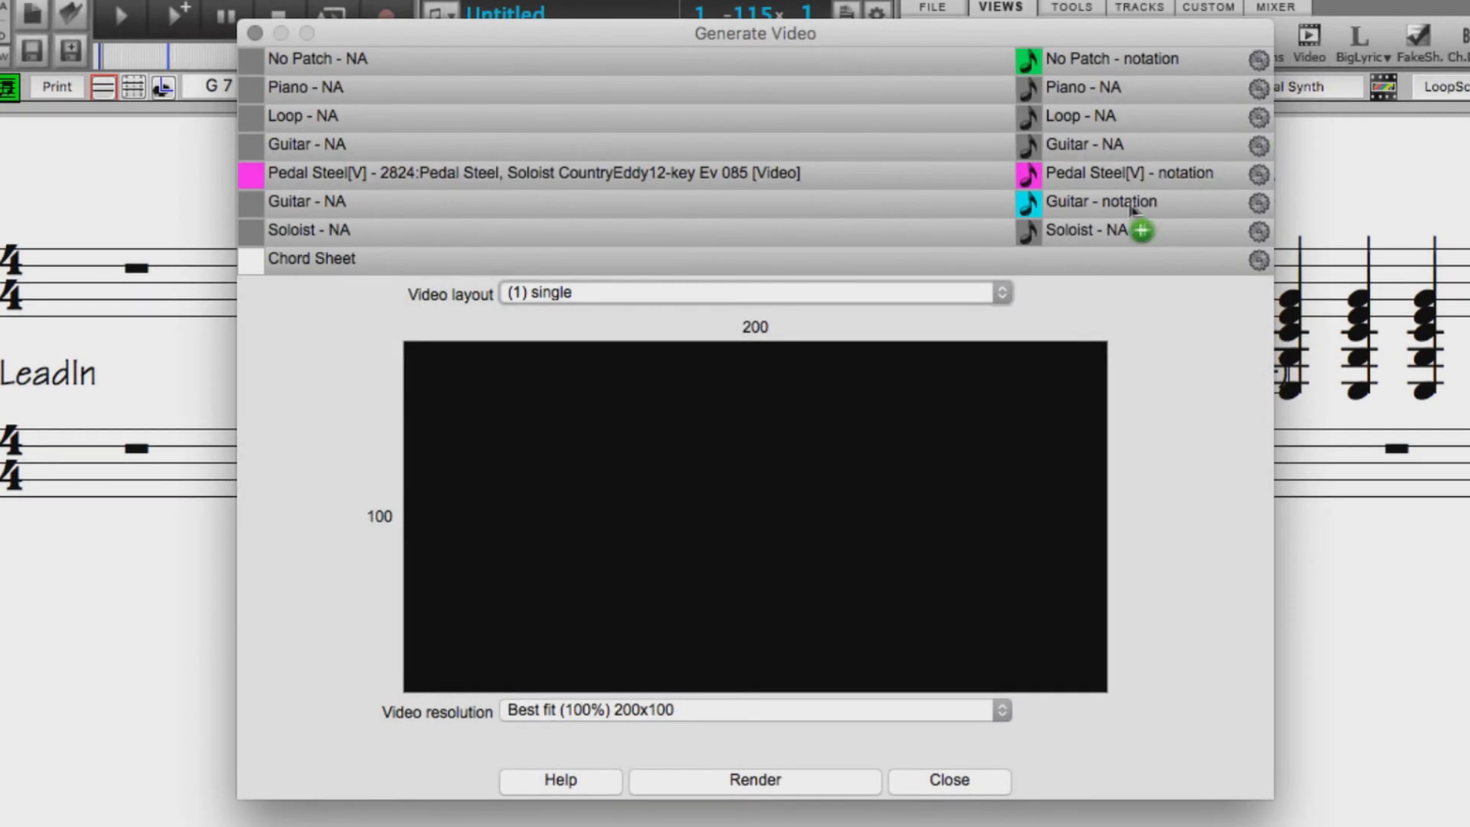
{"action": "left_click_drag", "start_coordinate": [1133, 211], "coordinate": [875, 446]}
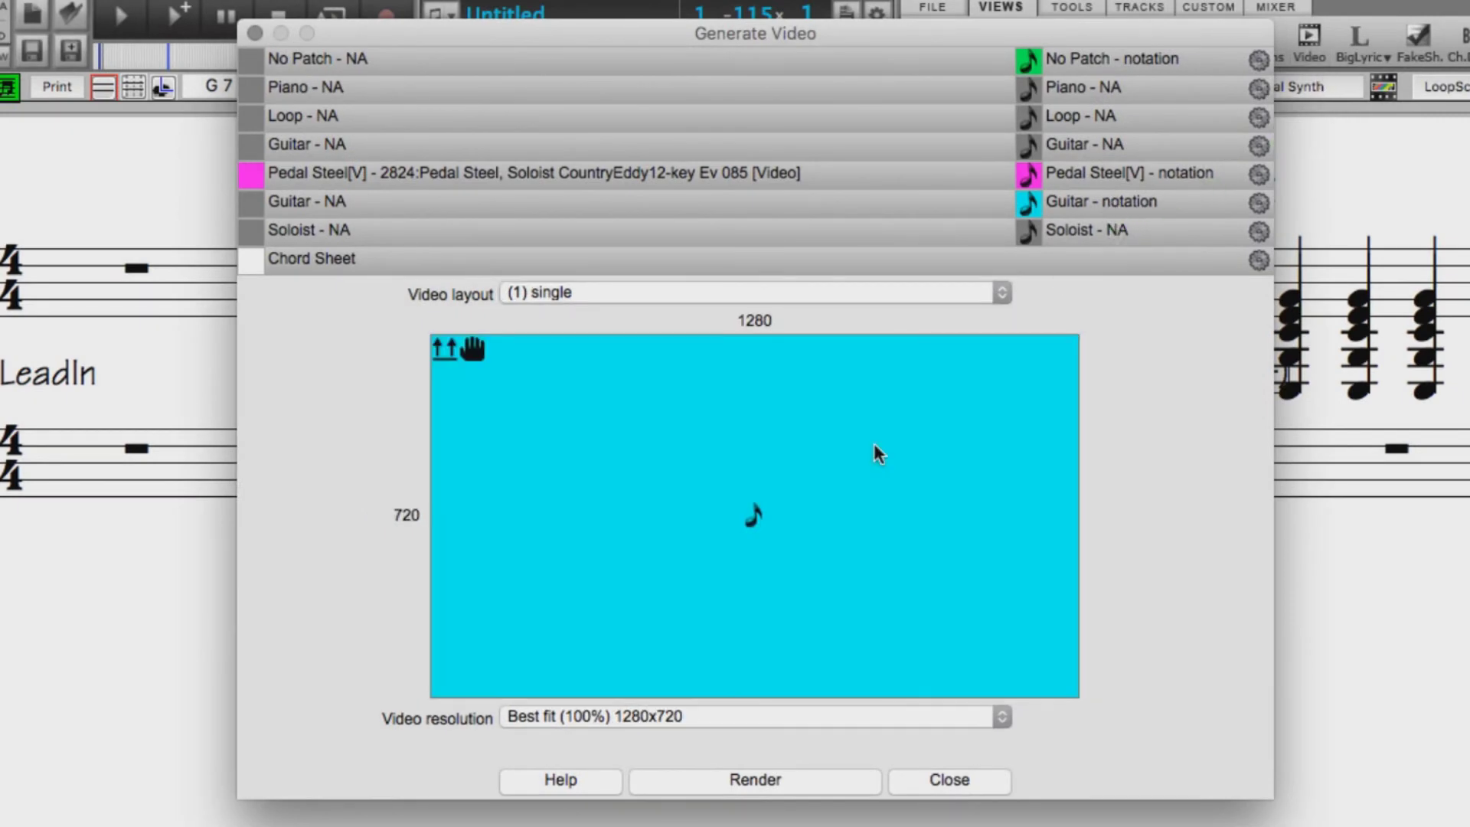
{"action": "left_click", "coordinate": [758, 779]}
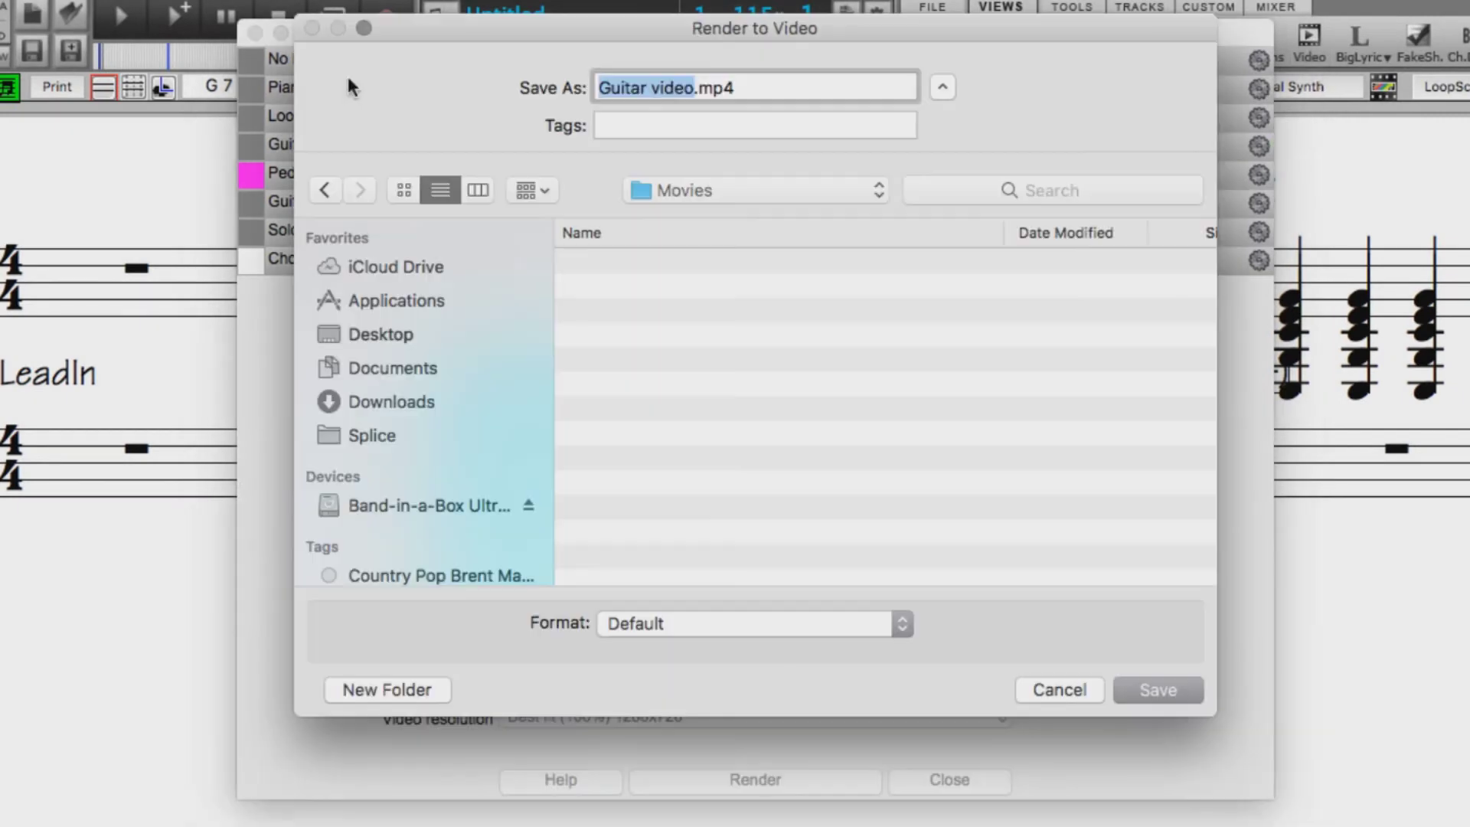
{"action": "type", "text": "Oh Shenandoah (with Guitar Nota"}
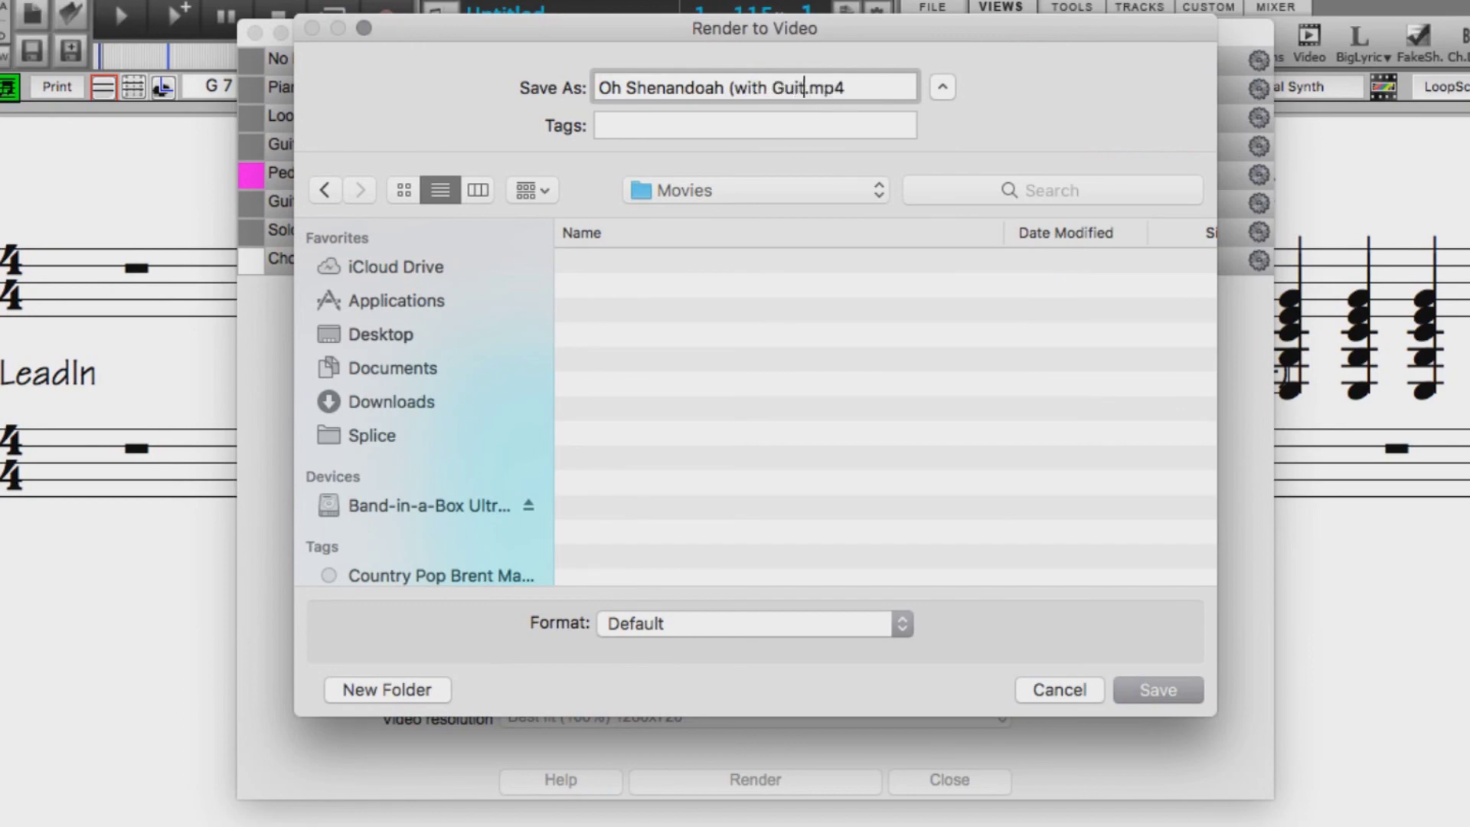
{"action": "type", "text": "tion)"}
{"action": "left_click", "coordinate": [1157, 690]}
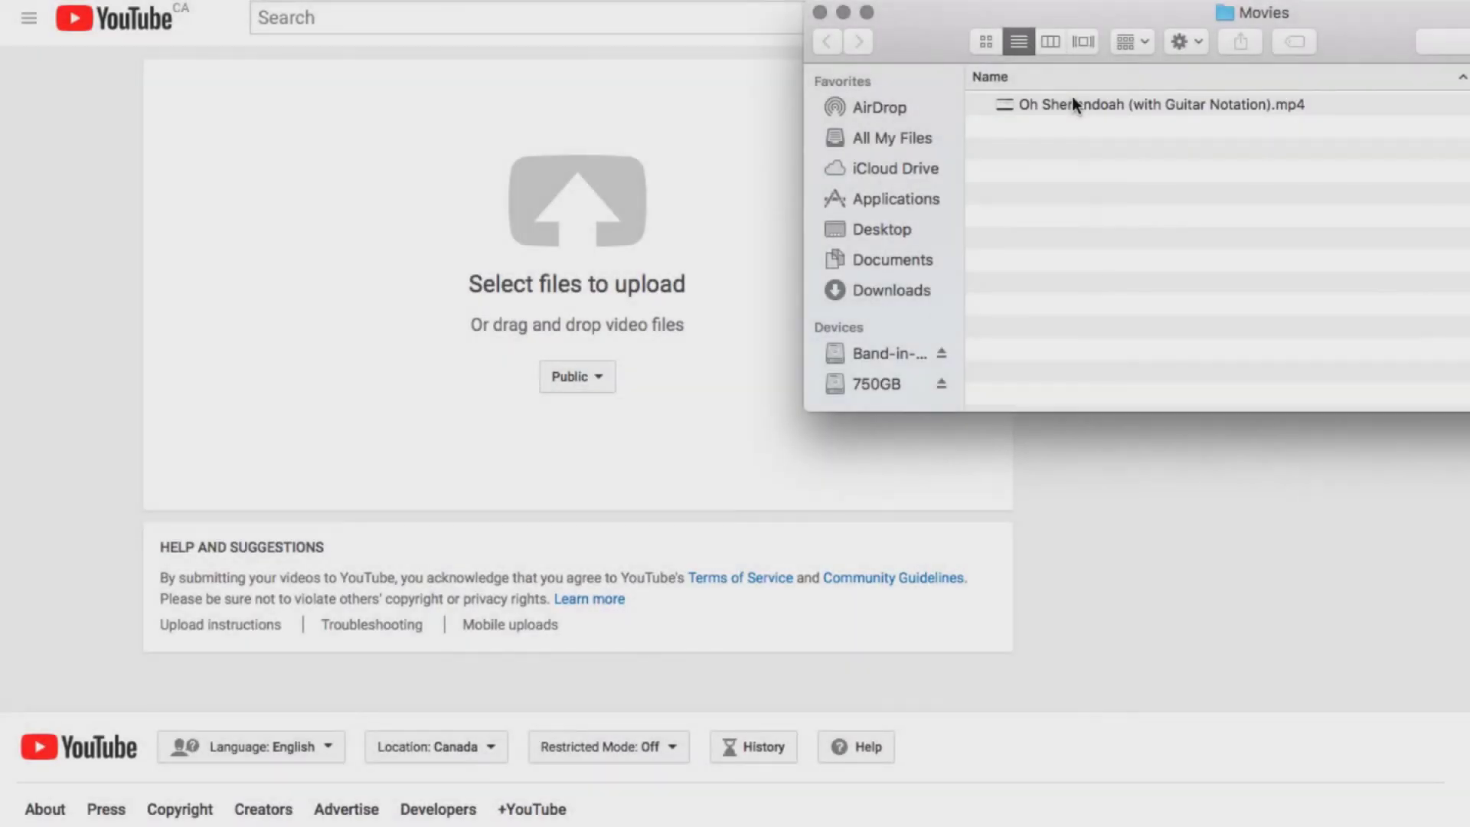
Step: Drag the rendered Oh Shenandoah (with Guitar Notation) mp4 from Movies onto YouTube's upload page
{"action": "left_click_drag", "start_coordinate": [1071, 102], "coordinate": [637, 202]}
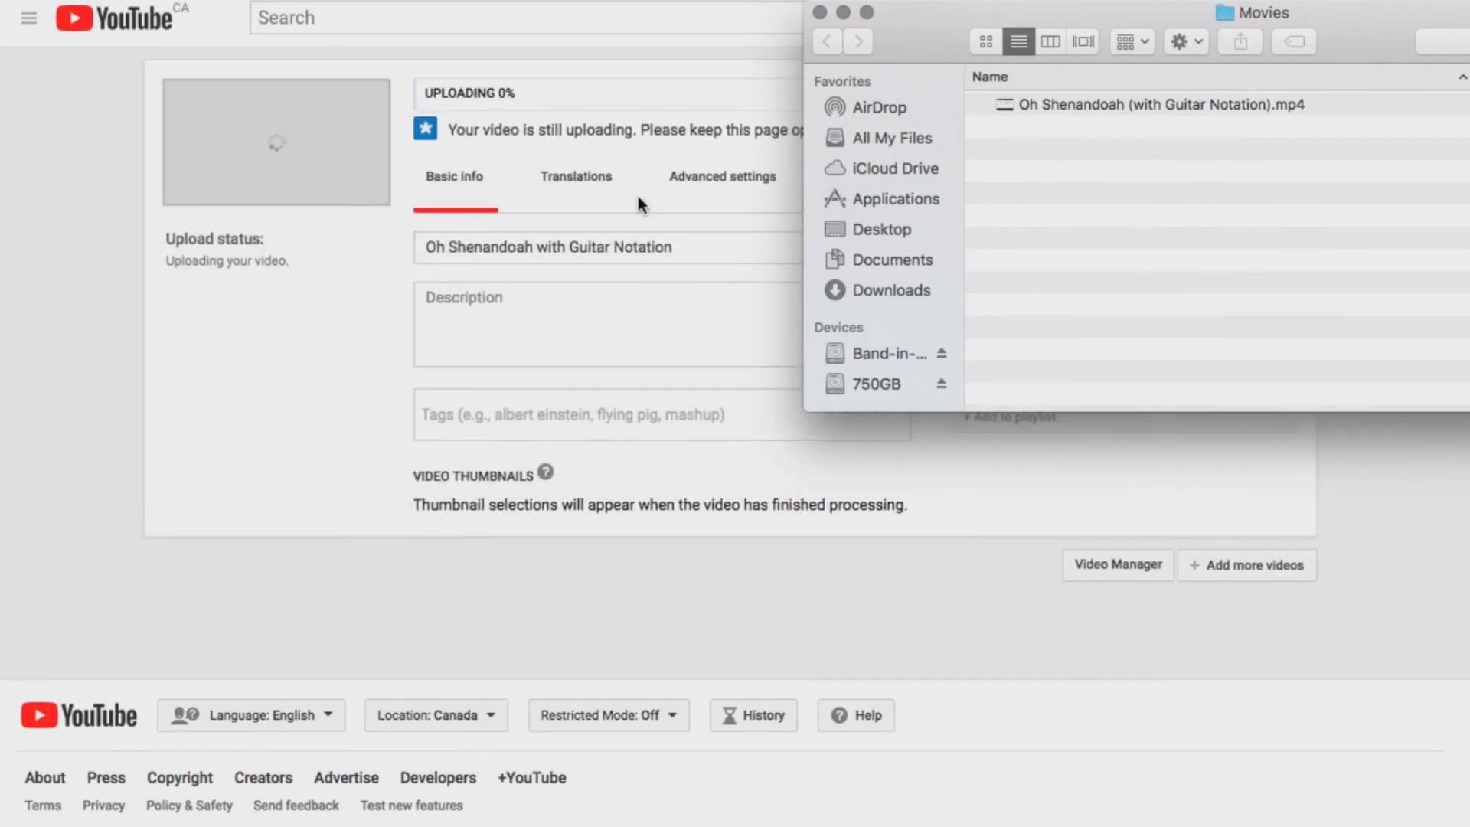